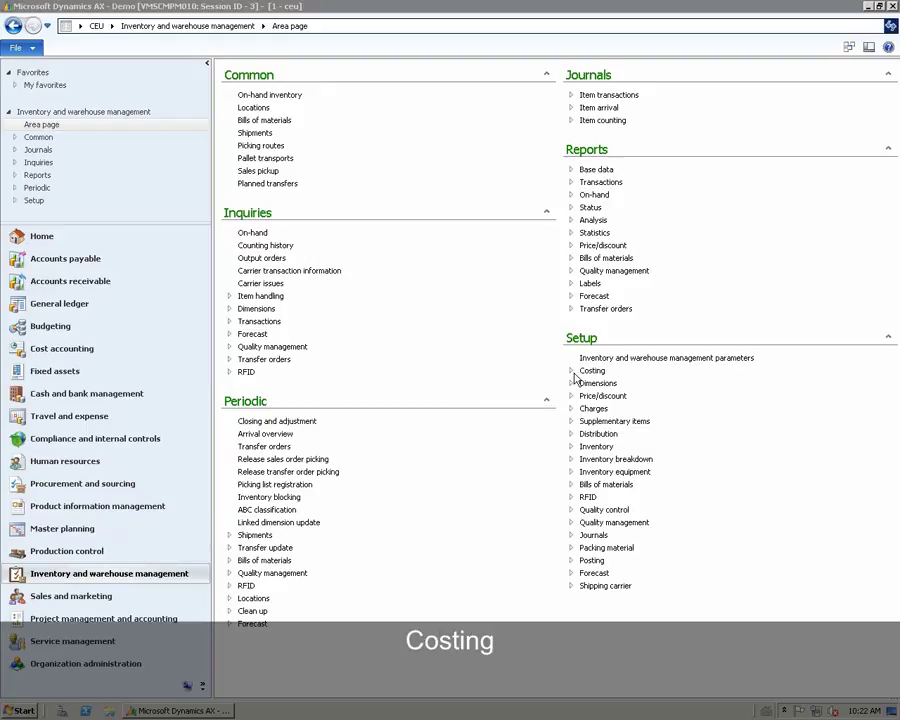
Create an inventory value report configuration with ID 10 and the name "Inv + Average unit cost" under the costing setup, and save it
click(572, 372)
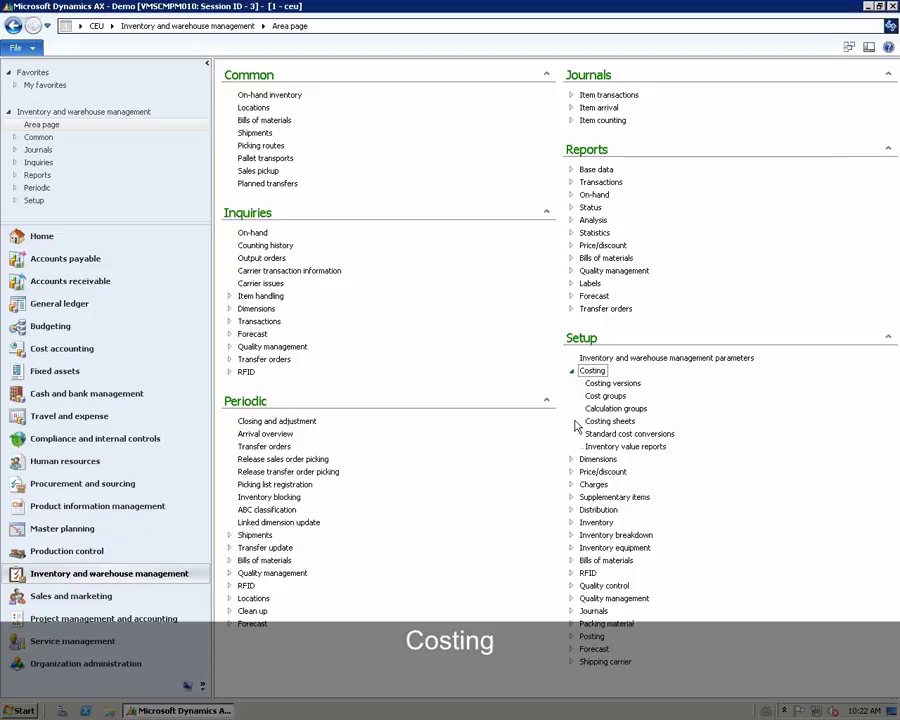
click(611, 447)
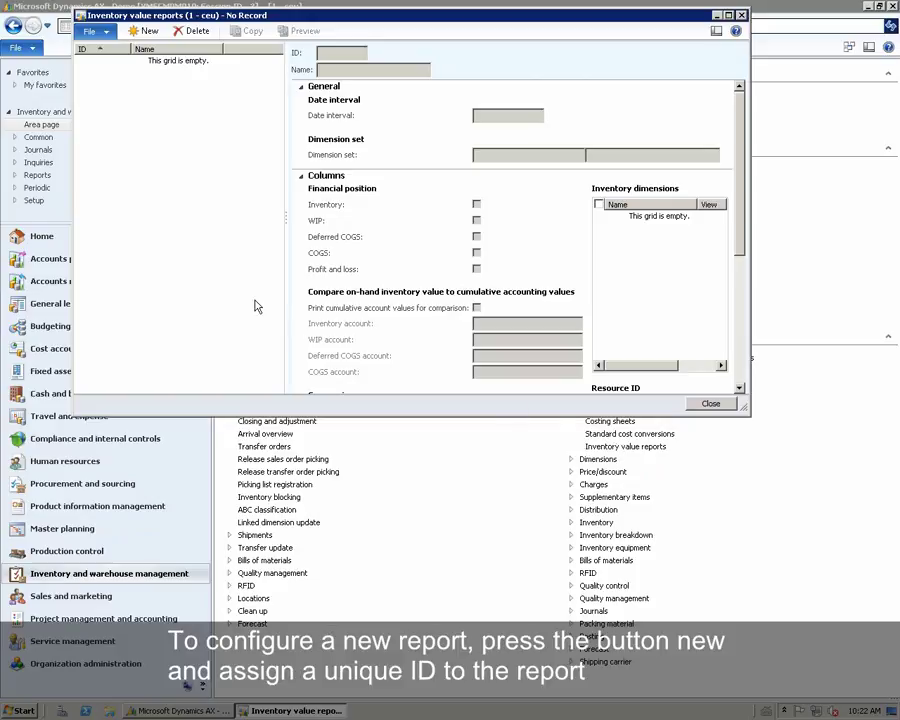
click(147, 34)
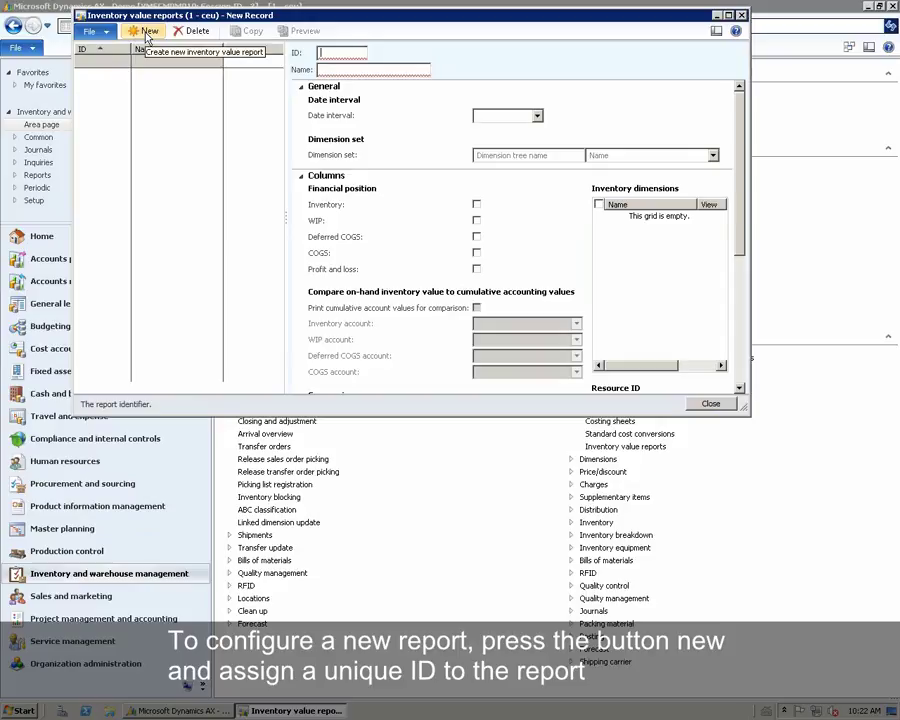
text(10)
click(323, 69)
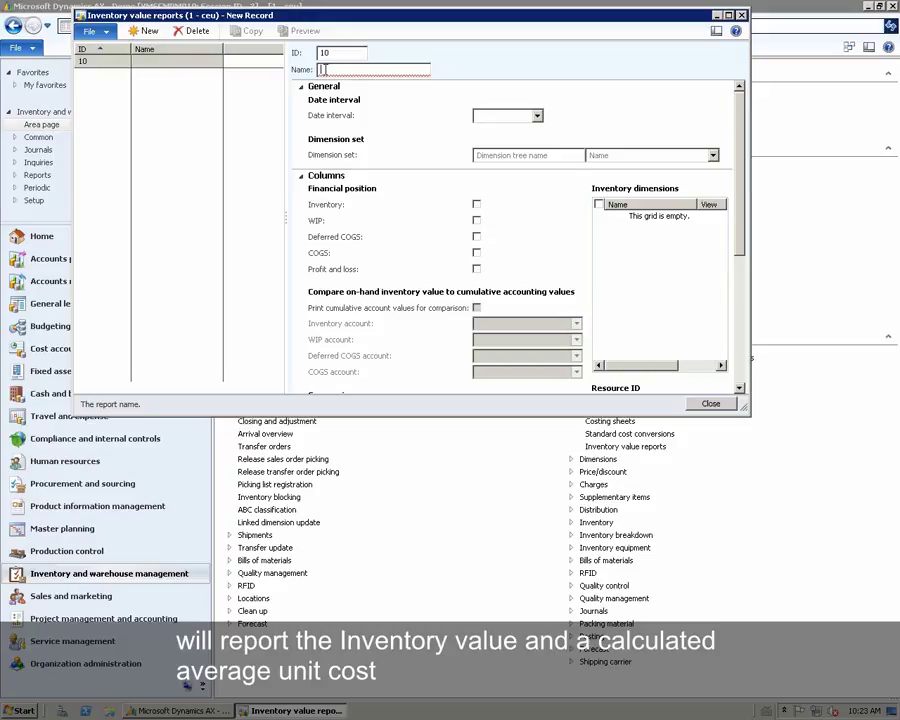
text(Inv + Average)
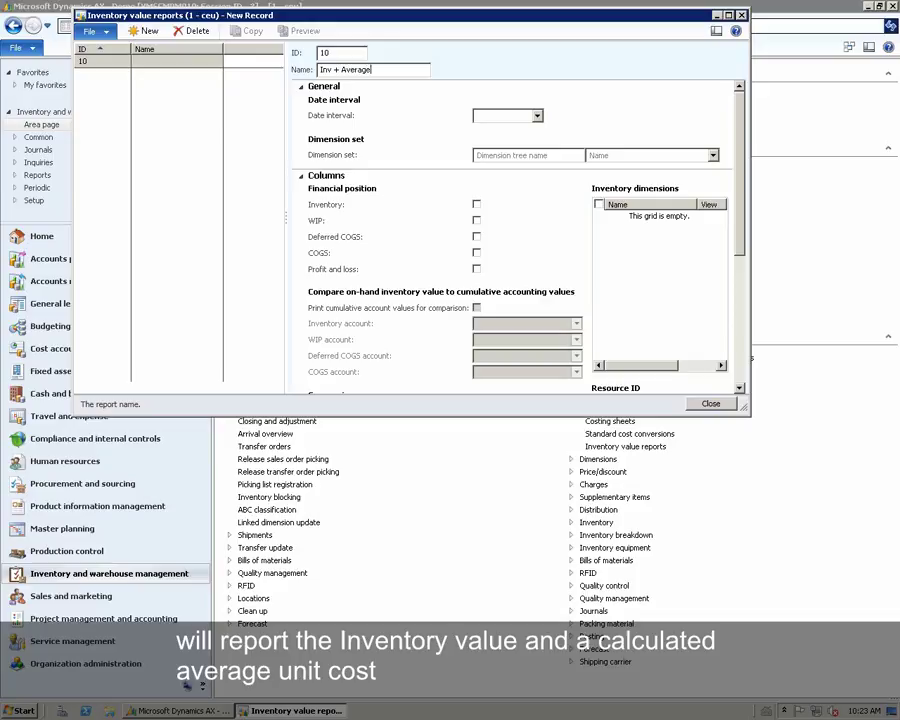
text(unit cost)
key(ctrl+s)
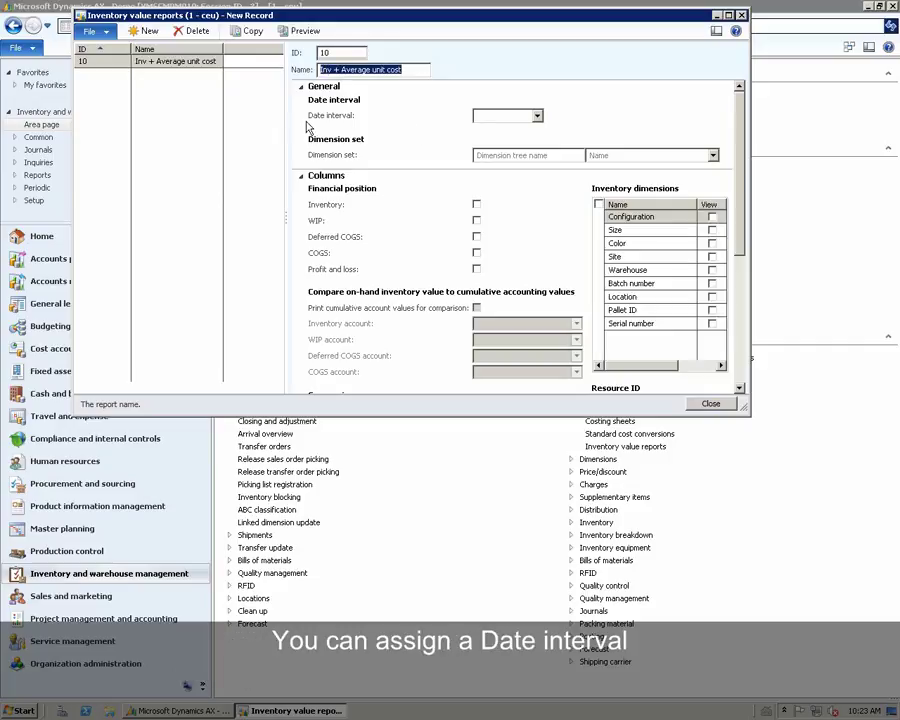
Set the report's date interval to CP and include the Inventory financial position with physical and financial values summarized
click(537, 116)
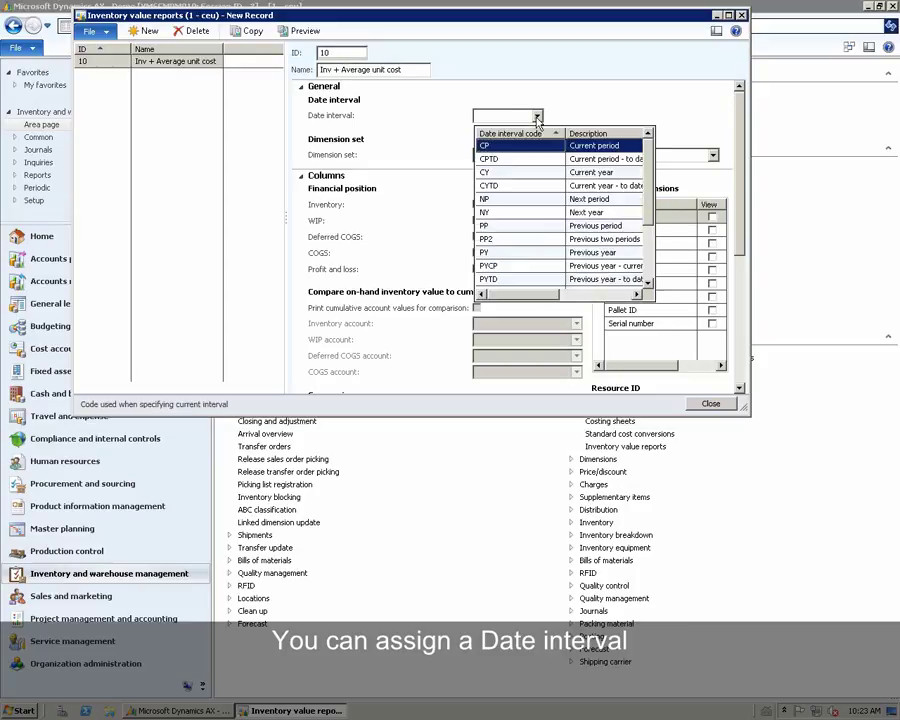
click(501, 150)
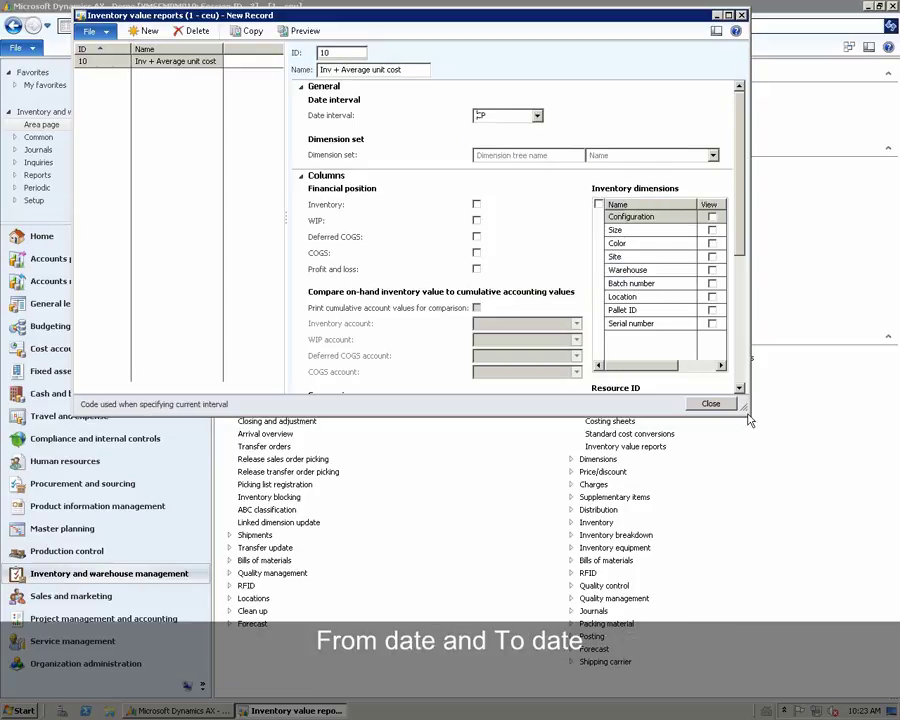
drag(742, 404, 820, 636)
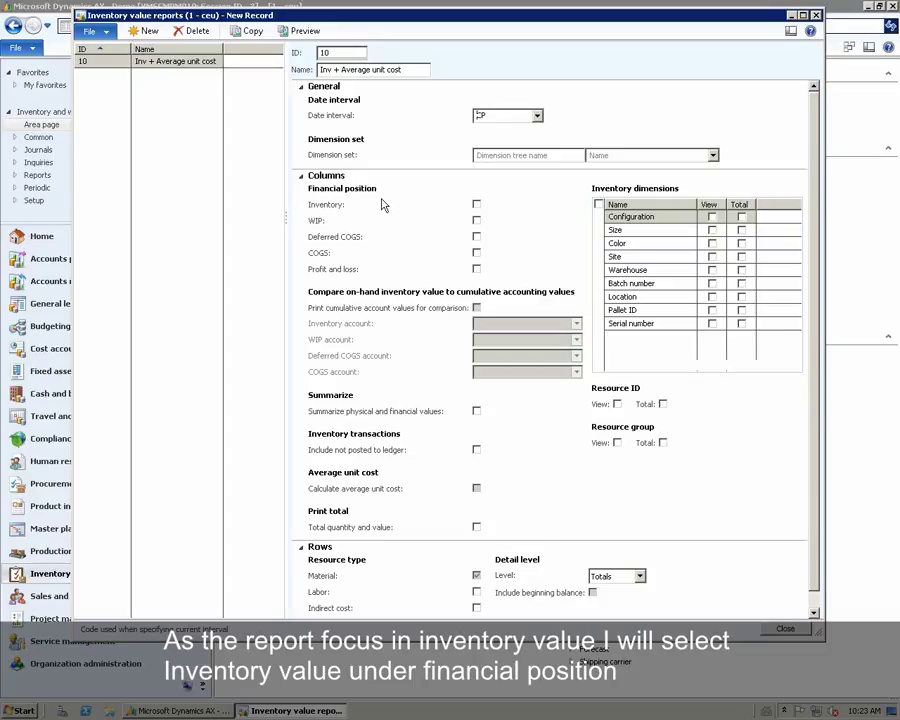
click(476, 205)
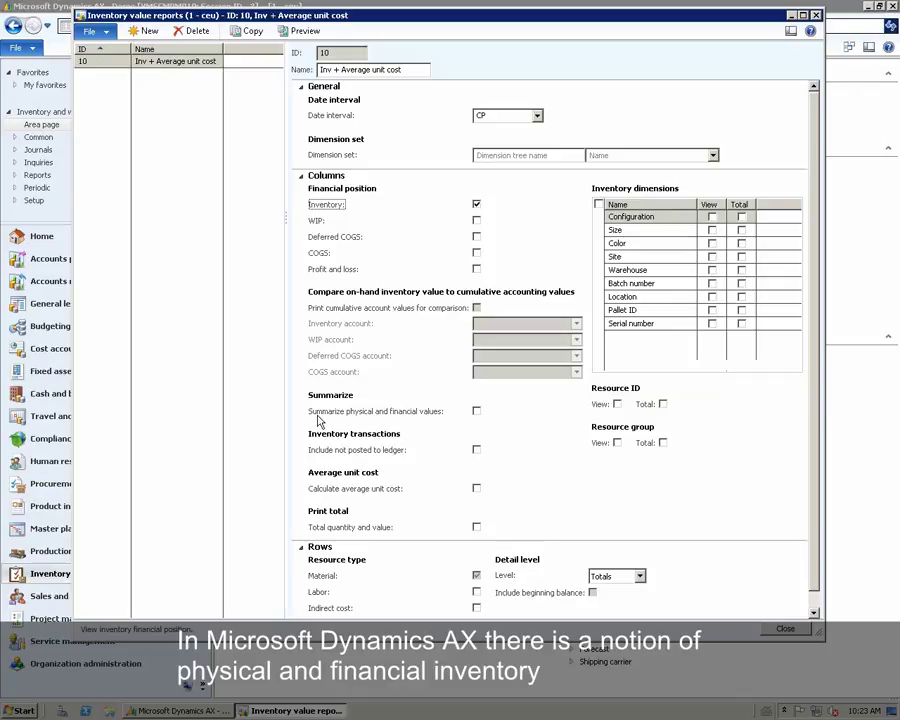
click(476, 412)
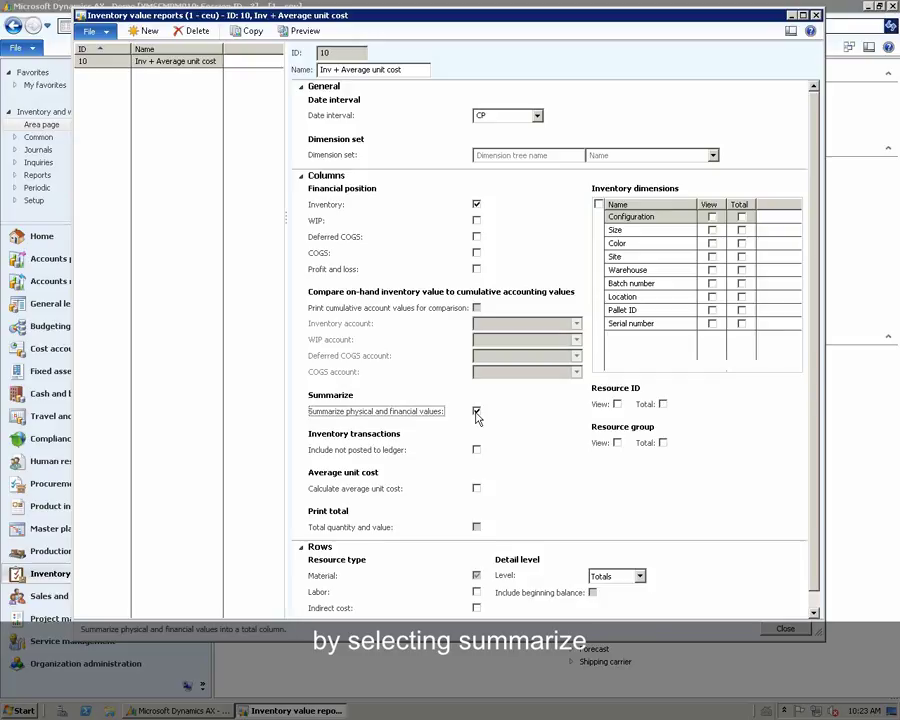
Enable viewing of resource ID and resource group plus the average unit cost calculation, and close the report configuration
click(617, 404)
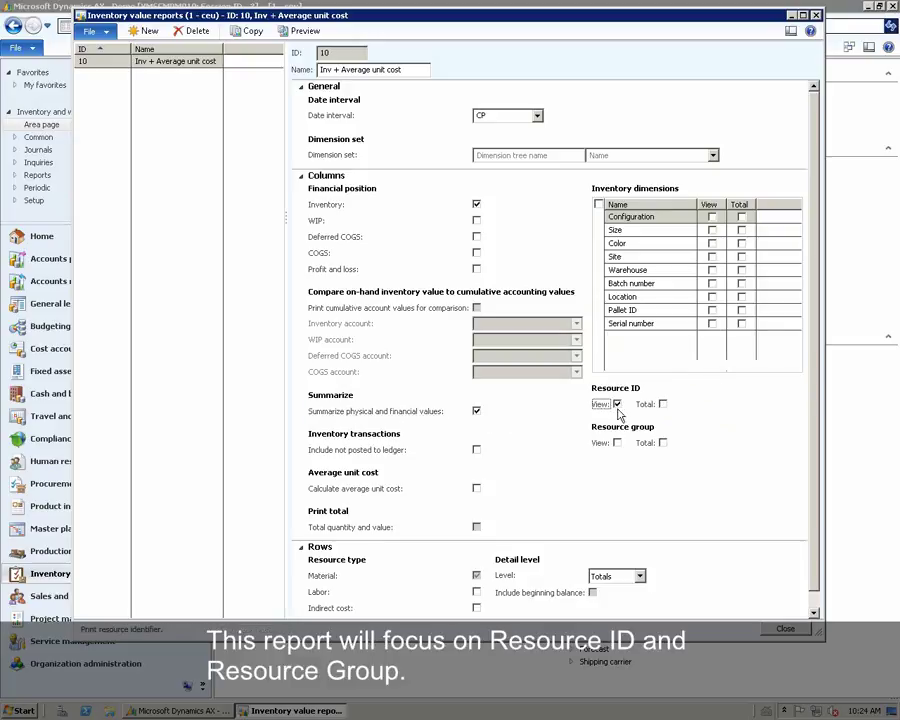
click(617, 443)
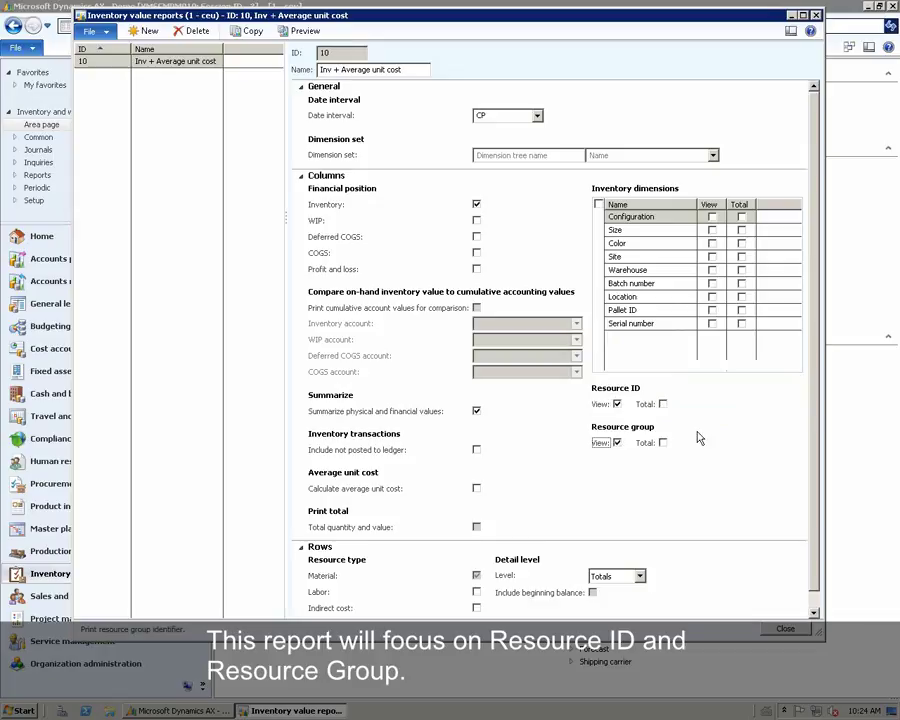
scroll(790, 410, down, 1)
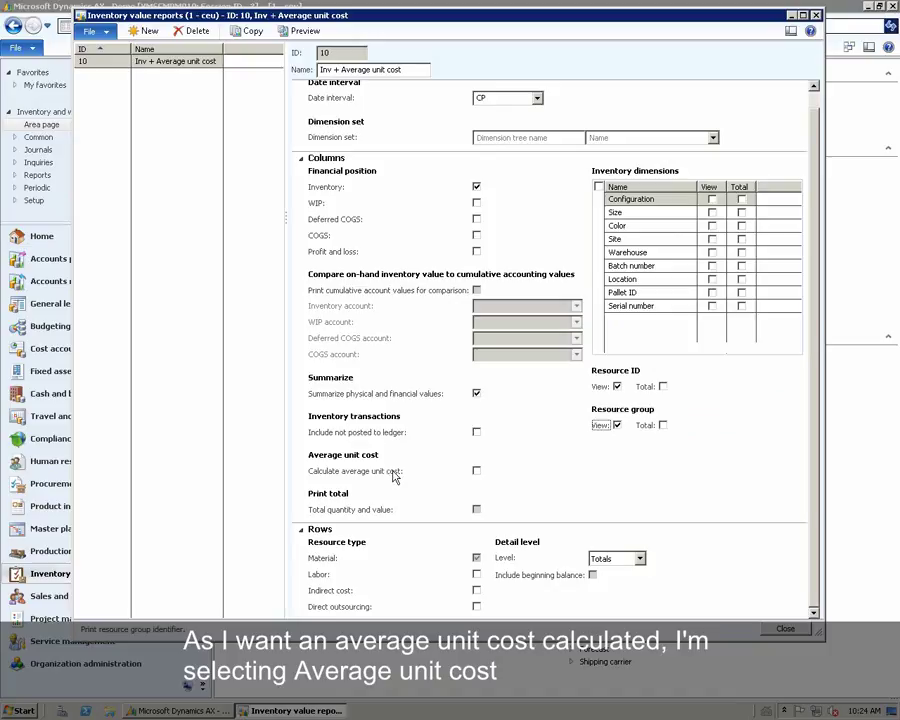
click(476, 473)
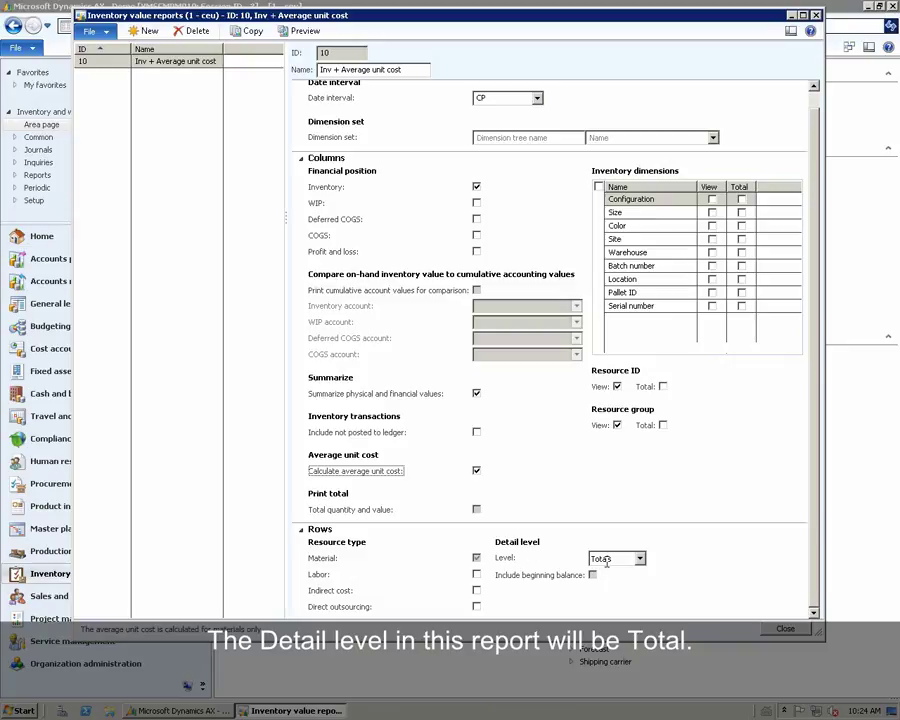
click(785, 632)
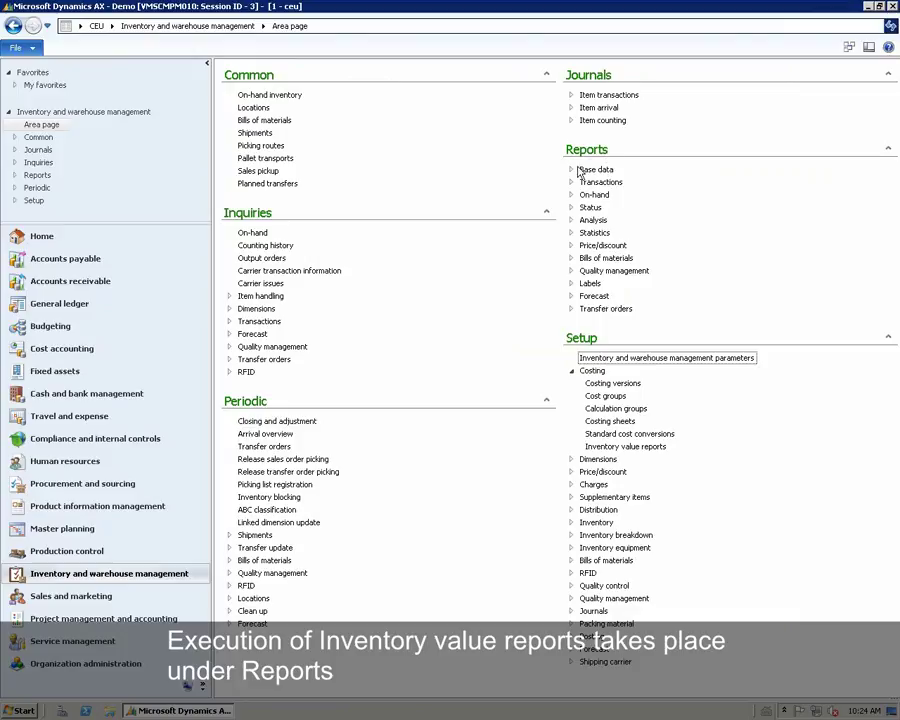
Run the Inventory value report from the Status reports with report ID 10, without batch processing
click(571, 208)
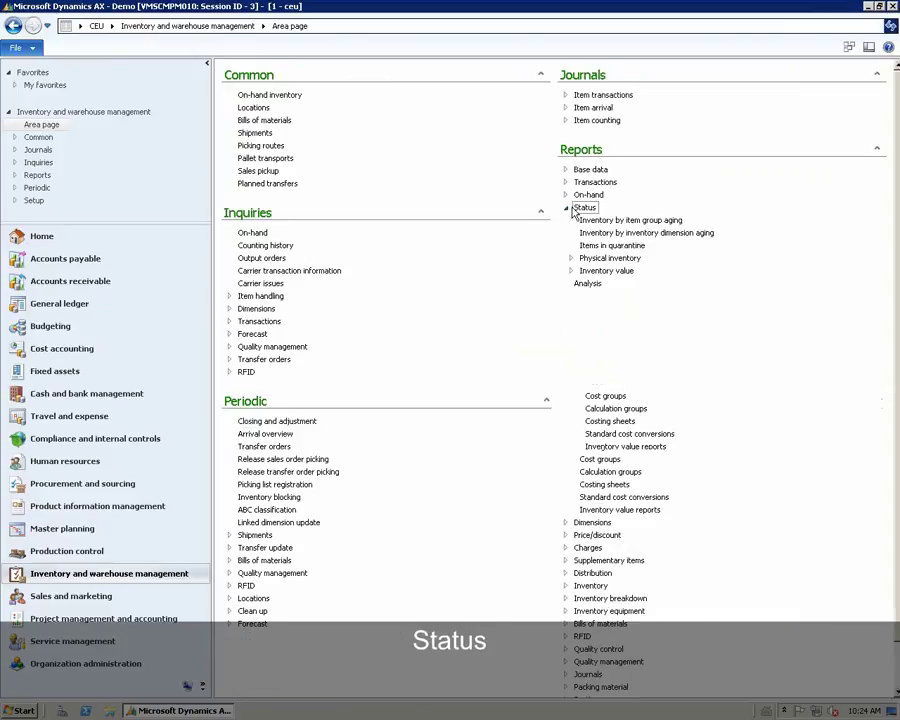
click(571, 272)
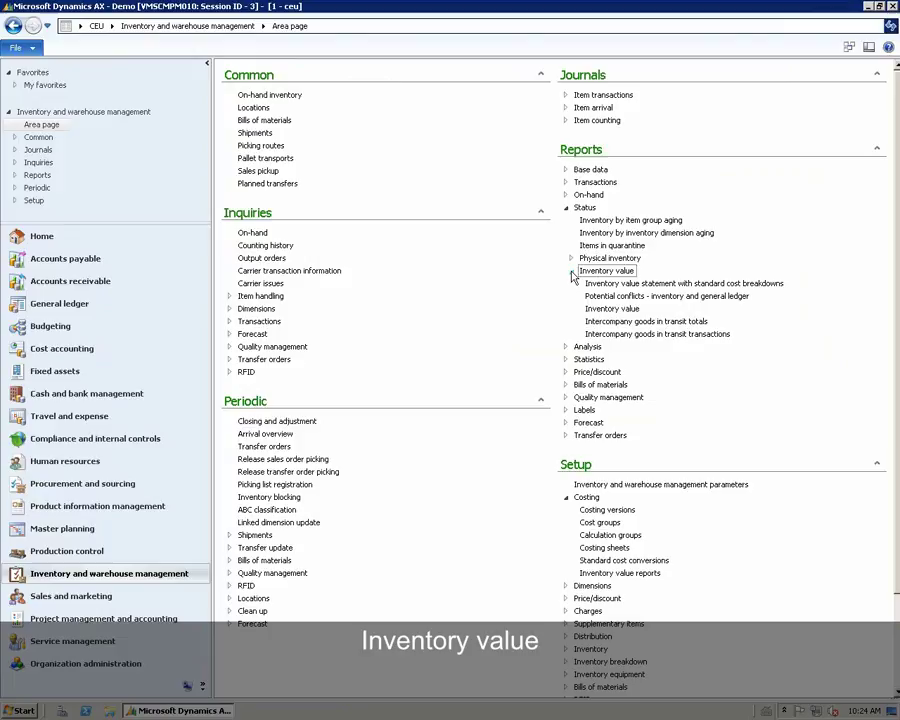
click(608, 309)
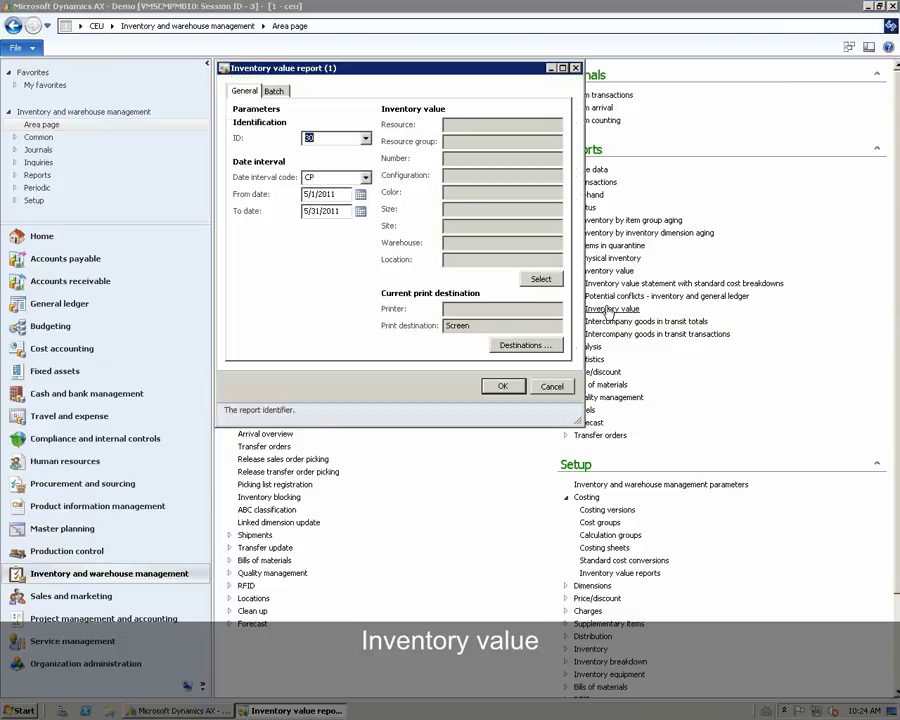
click(365, 138)
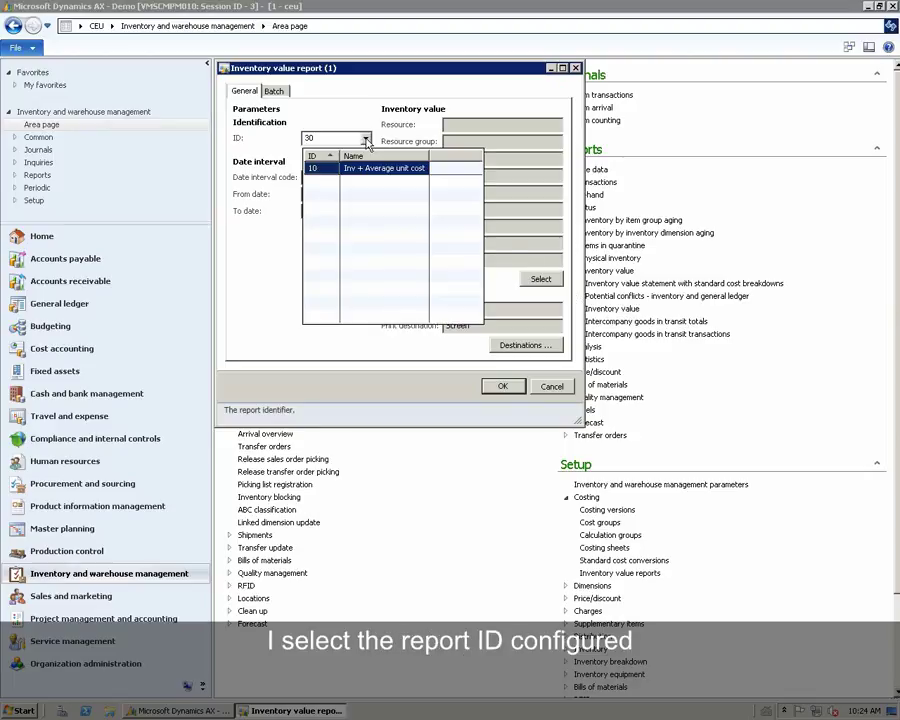
click(318, 170)
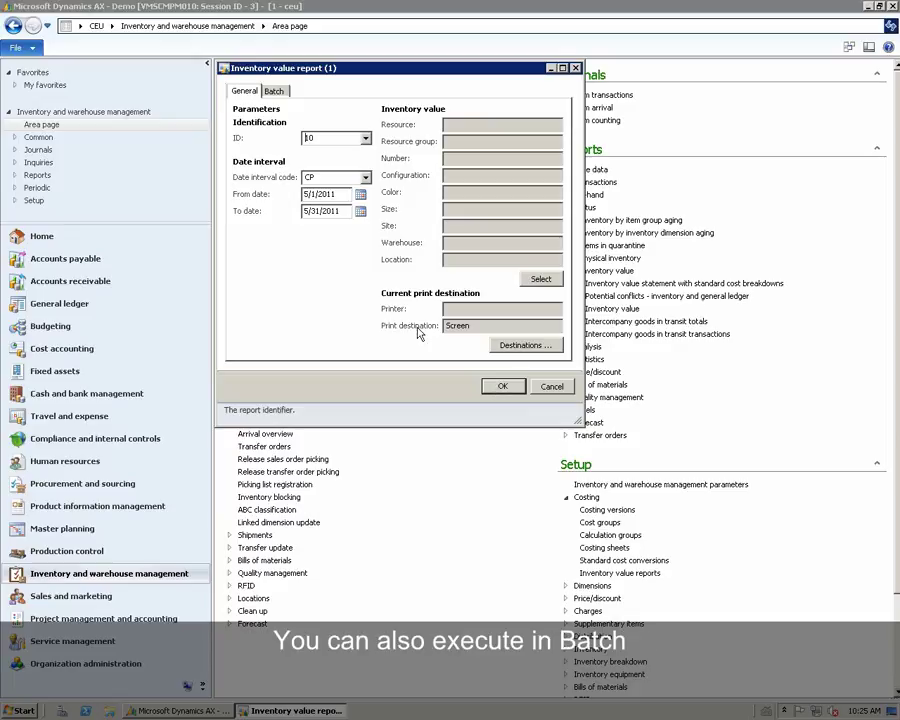
click(275, 91)
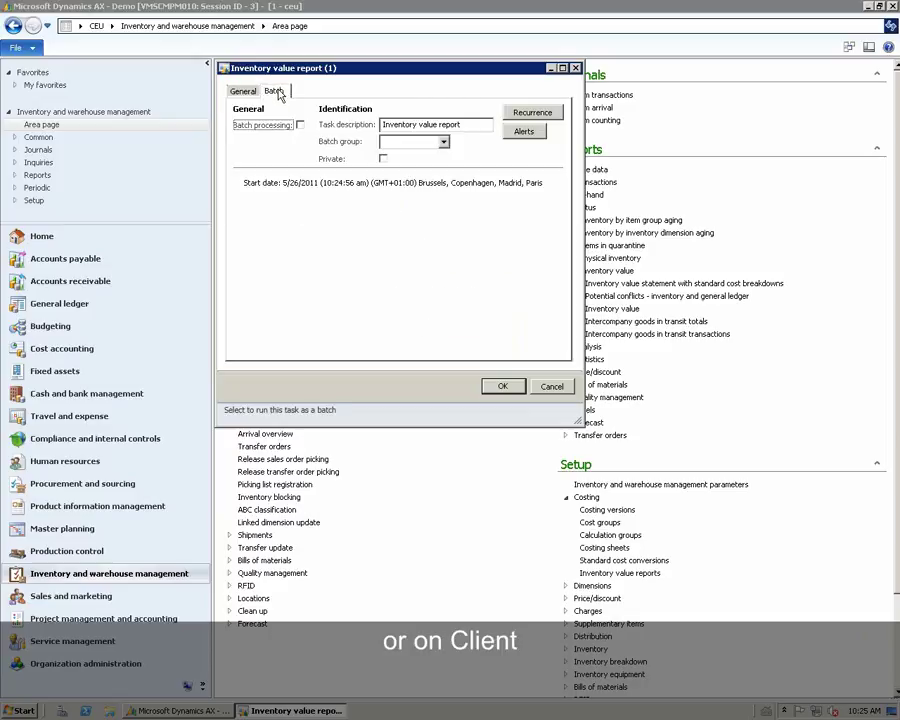
click(242, 91)
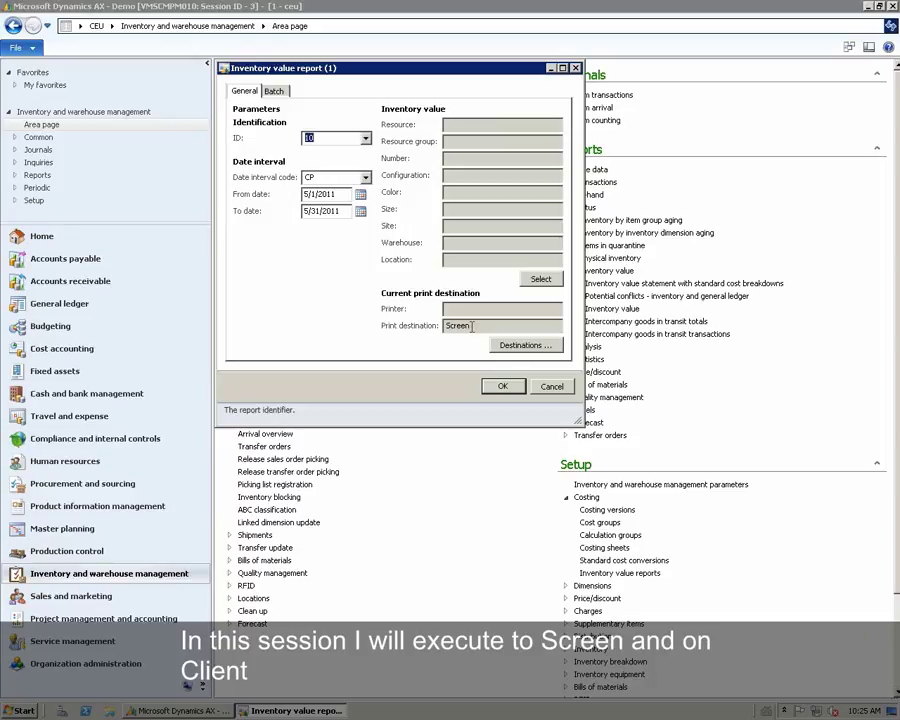
click(514, 390)
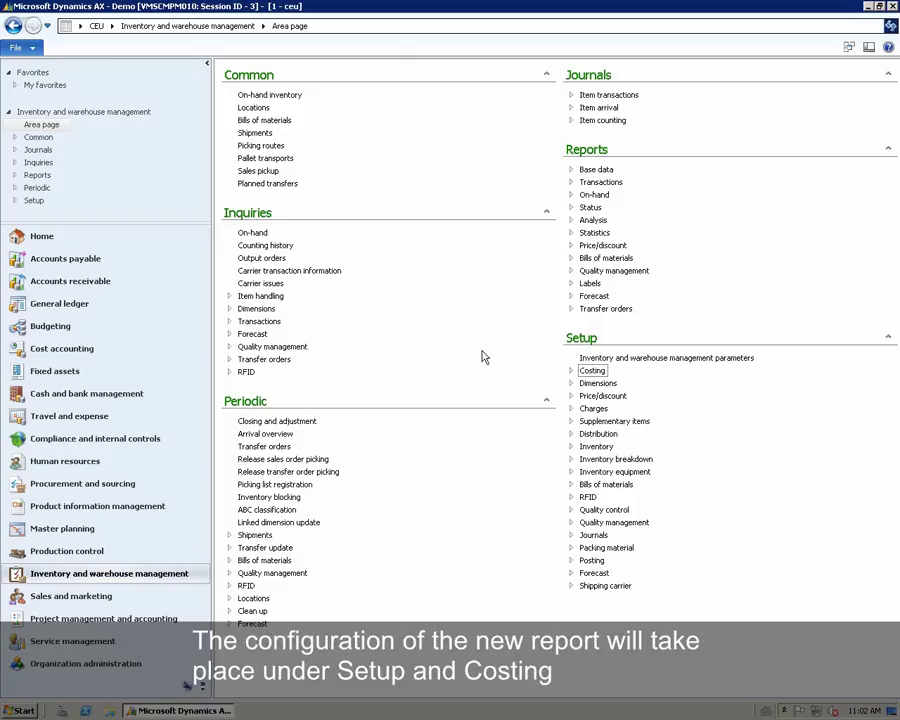
Copy inventory value report configuration 10 to a new one with ID 10+1 and the name "Inv+ Average unit cost per site"
click(590, 373)
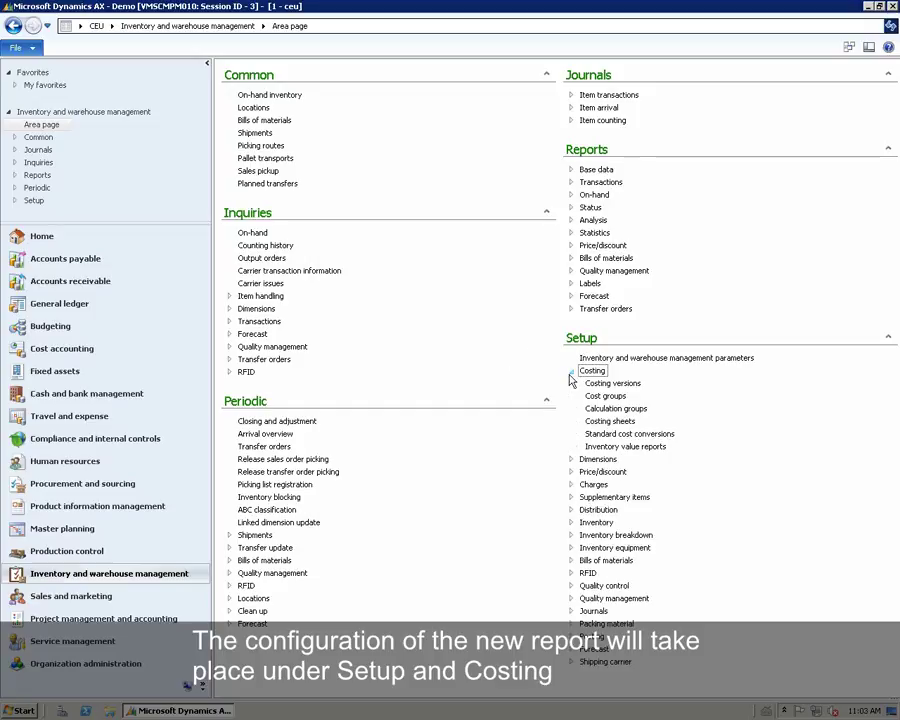
click(608, 447)
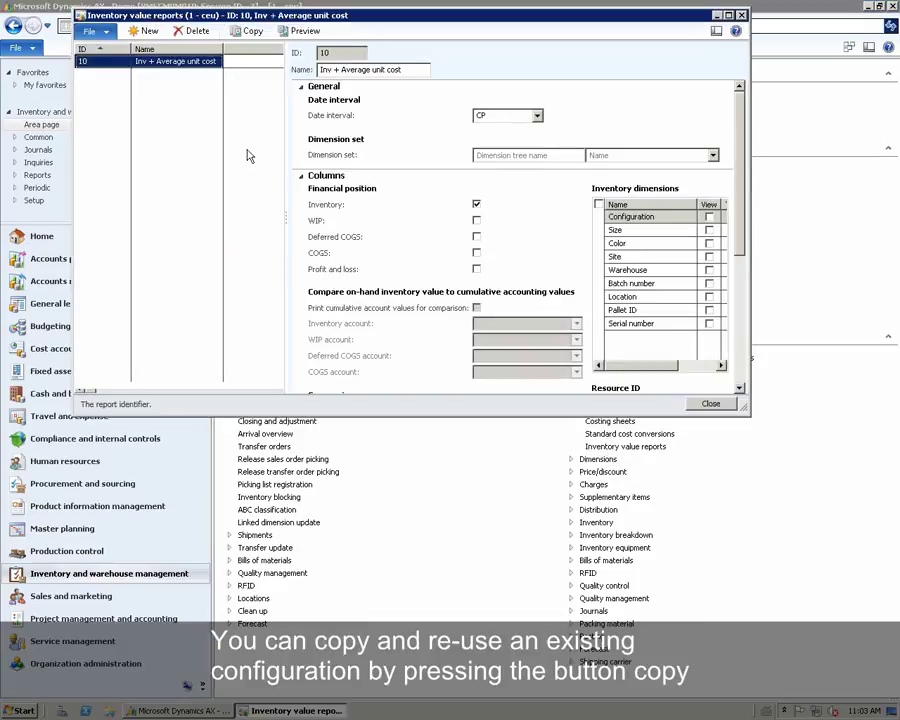
click(251, 36)
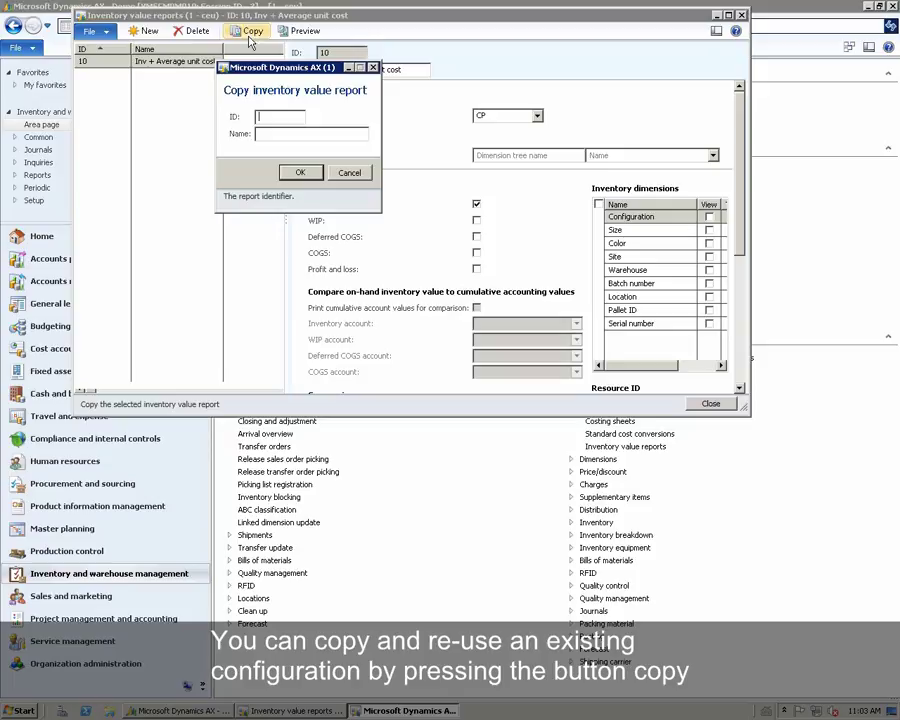
text(10+1)
click(258, 133)
key(ctrl+v)
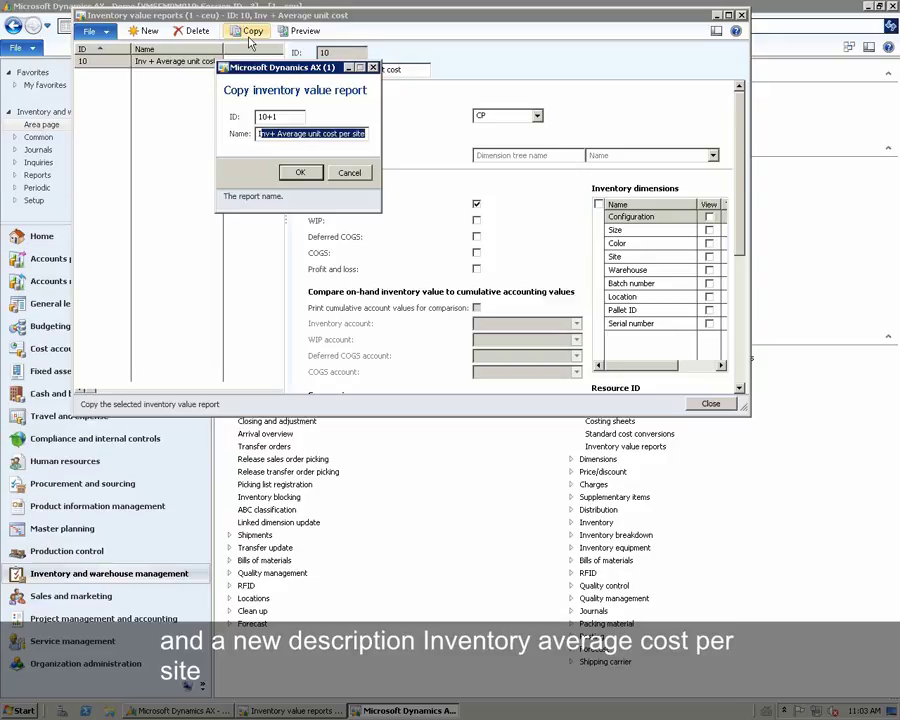
click(304, 175)
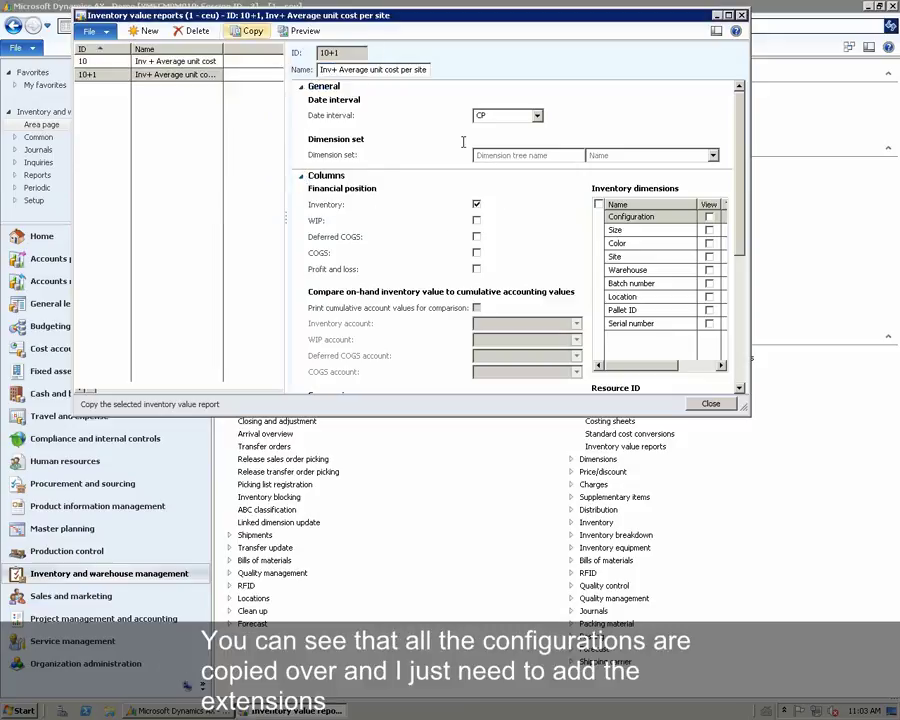
Enable viewing of the Site dimension and the resource ID total in configuration 10+1, and close the form
drag(746, 408, 832, 588)
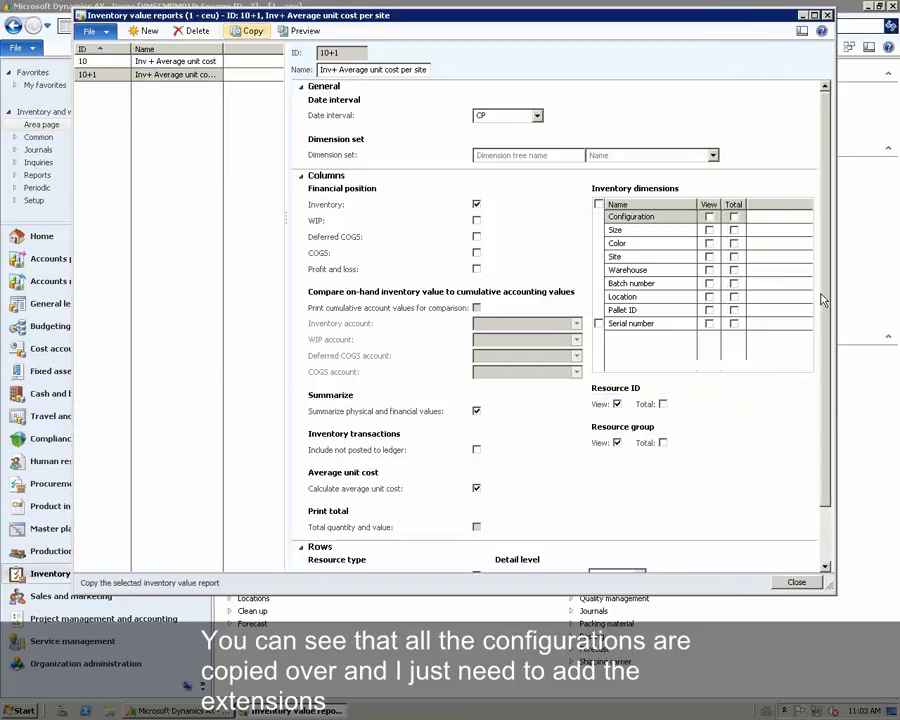
click(709, 258)
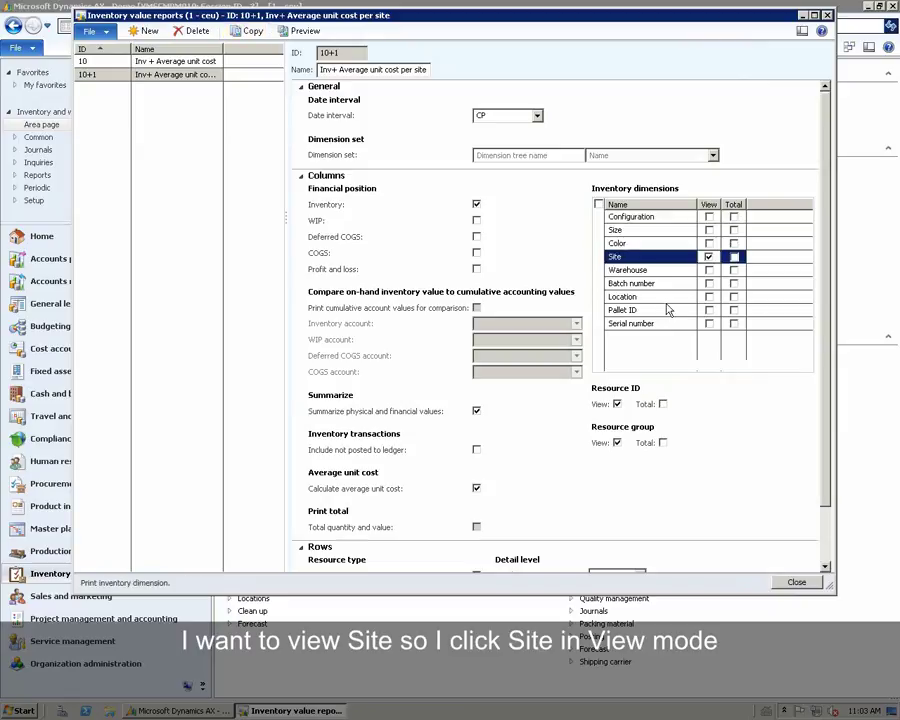
click(663, 404)
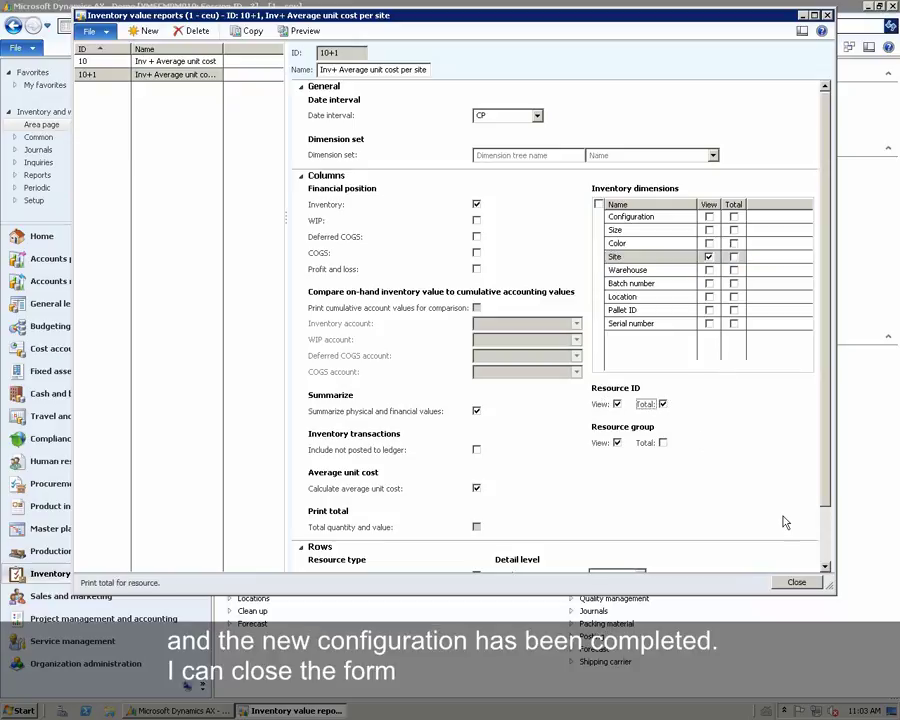
click(796, 583)
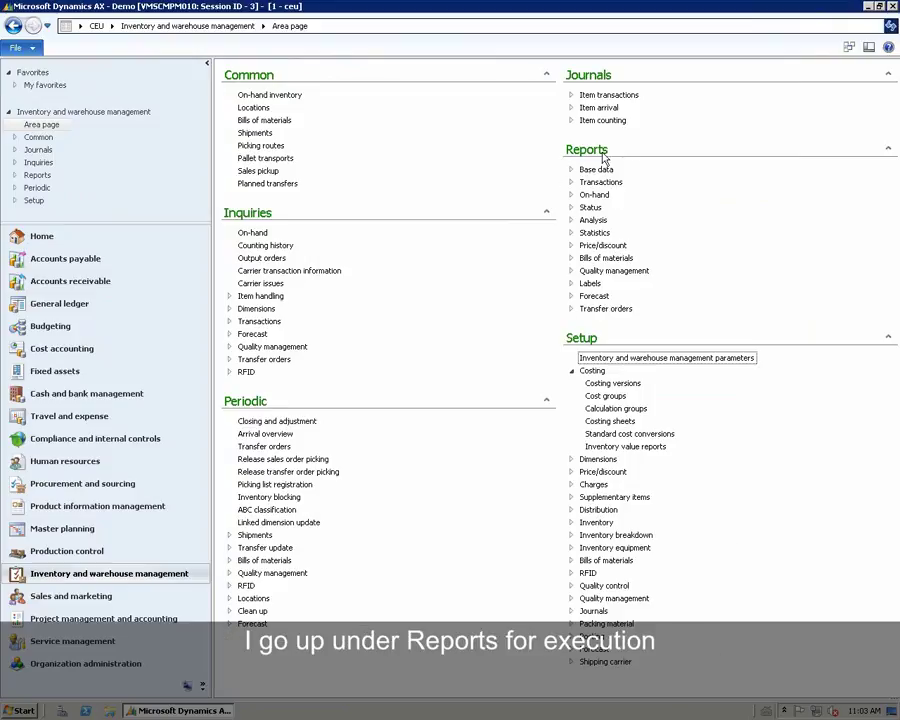
Run the Inventory value report from the Status reports with report ID 10+1 and maximize the report window
click(571, 208)
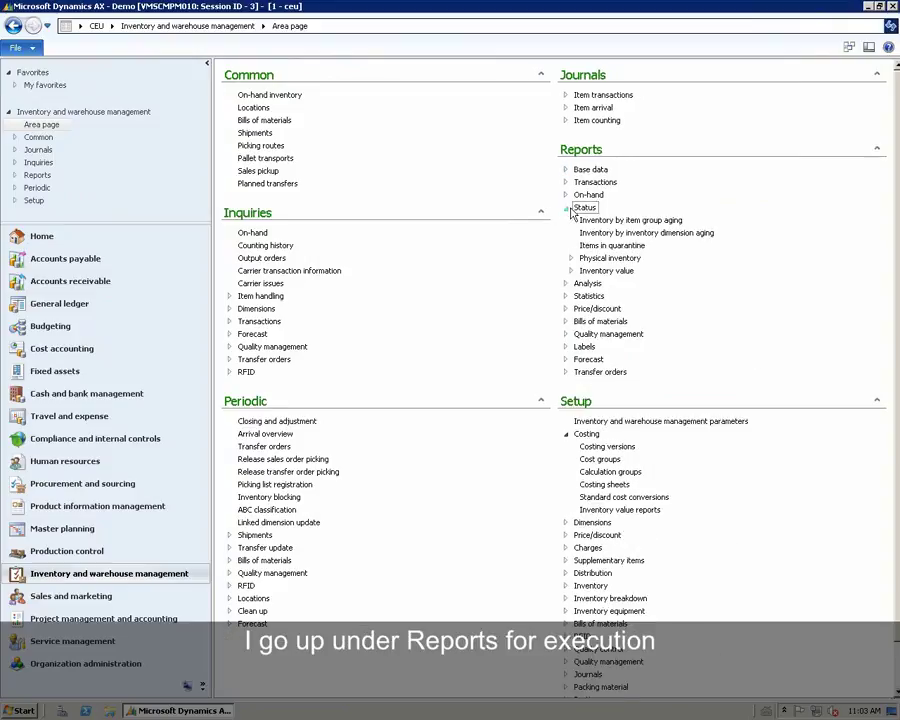
click(572, 272)
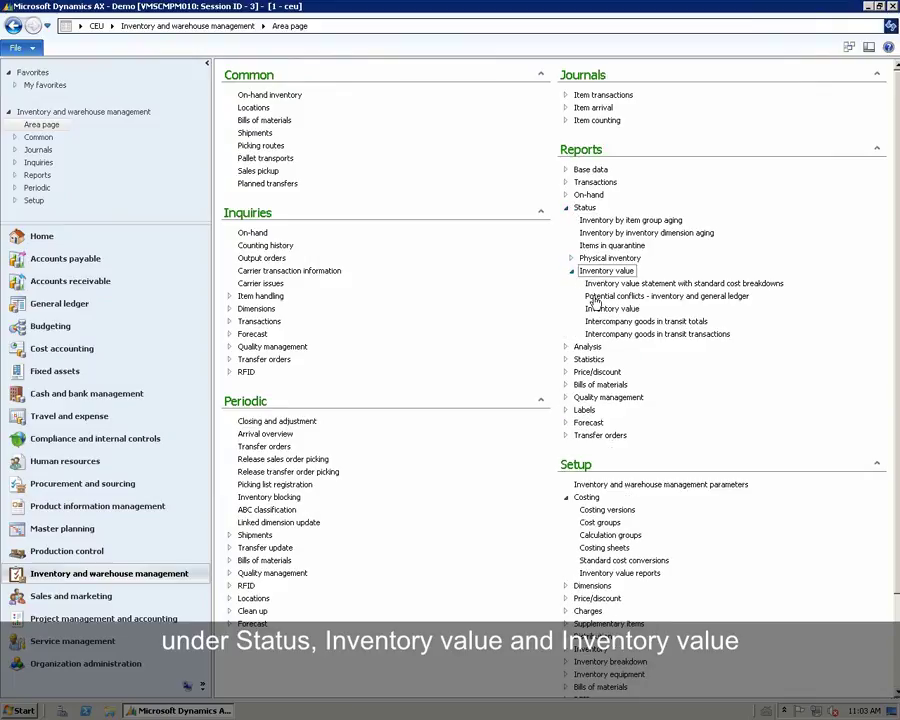
click(607, 311)
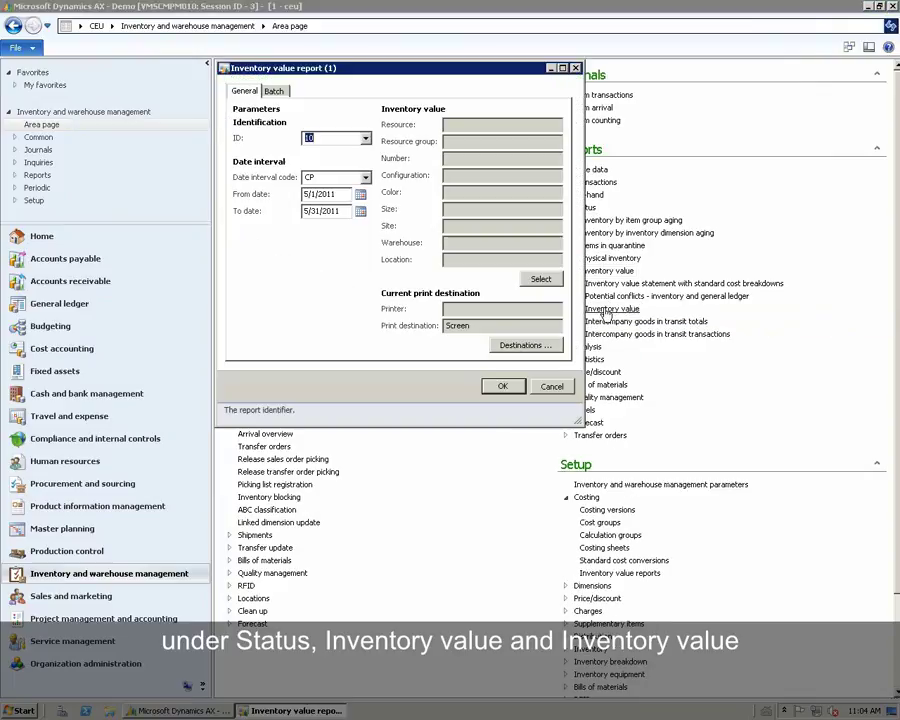
click(365, 138)
click(318, 182)
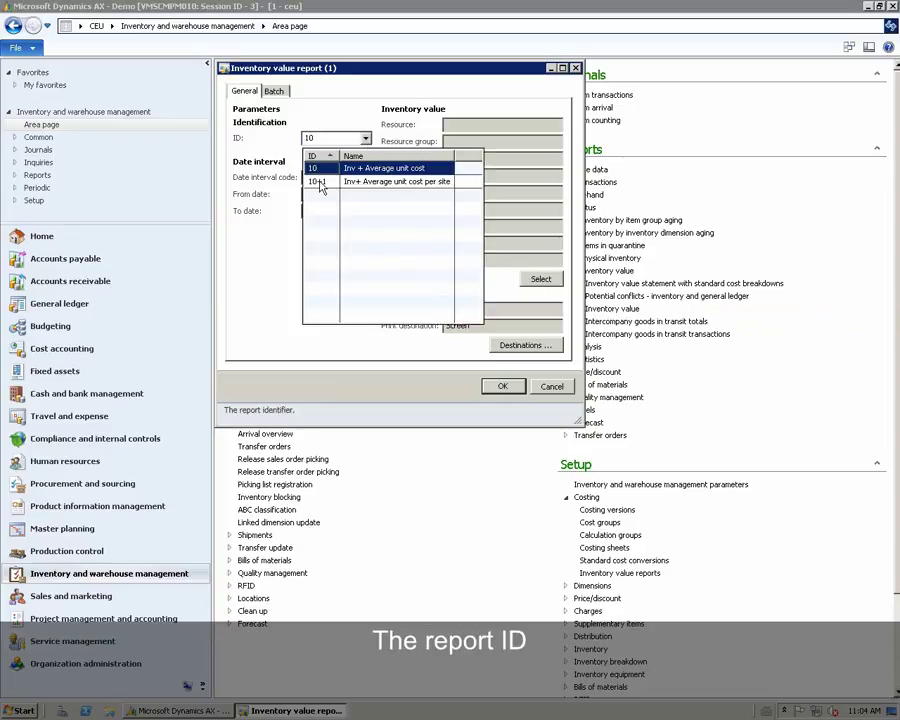
click(503, 386)
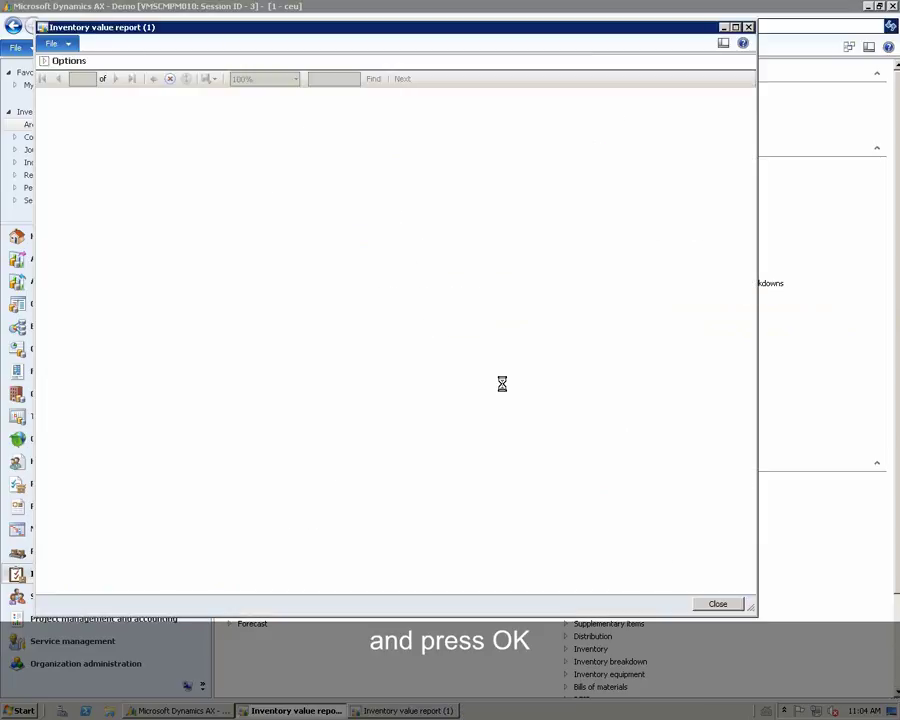
click(736, 28)
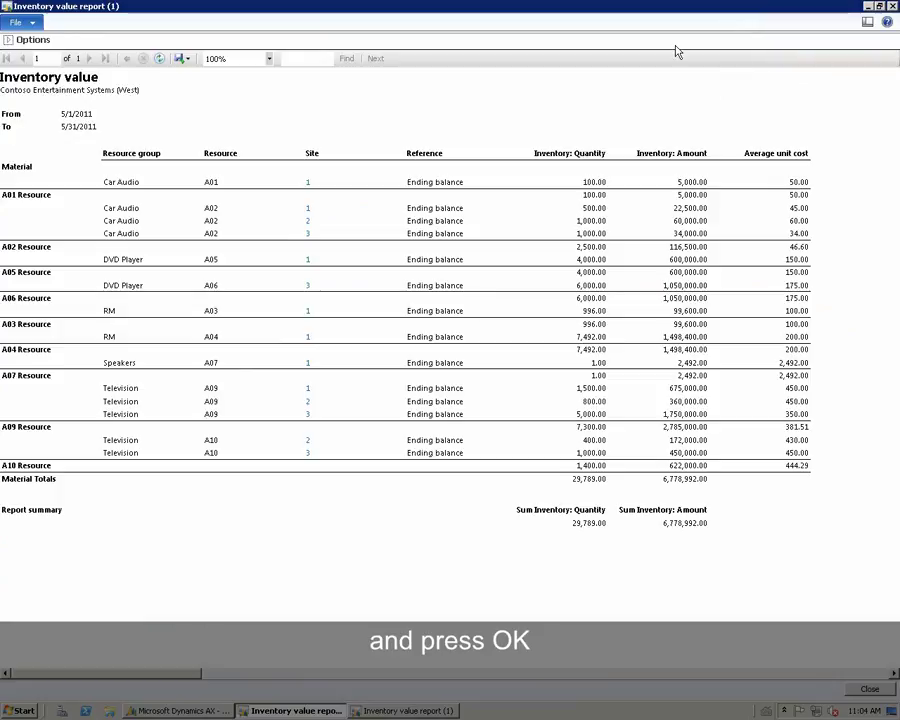
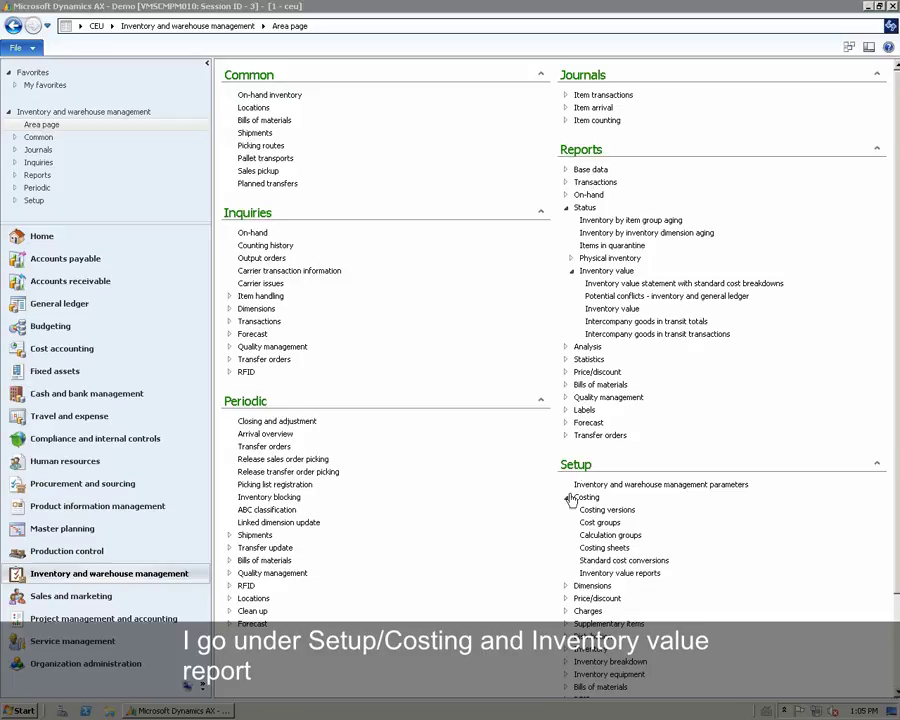
Create a new inventory value report configuration with ID 20 and the name "INV+WIP+GL"
click(603, 574)
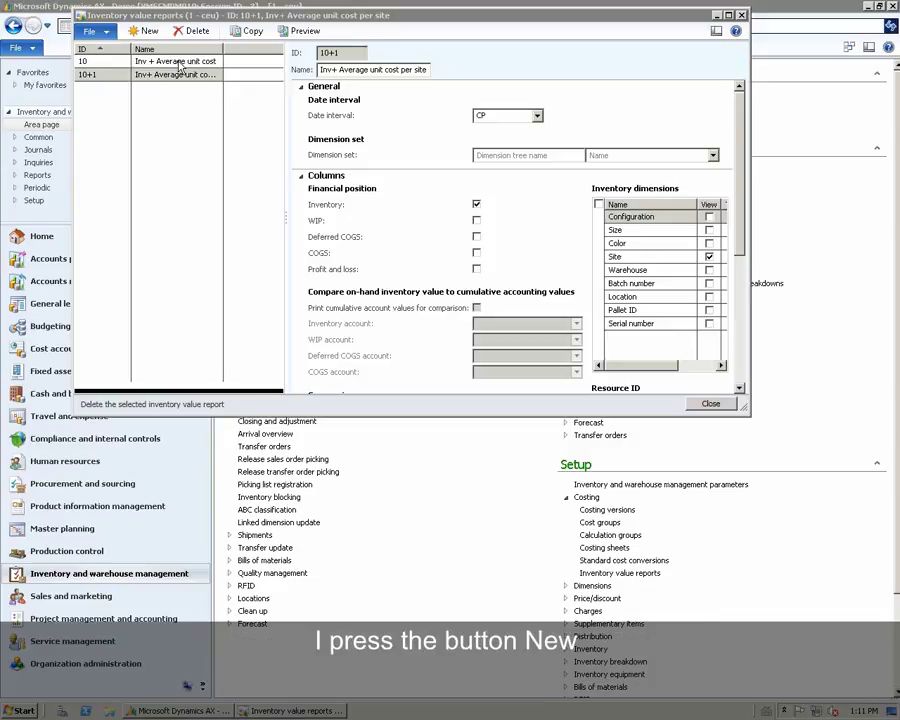
click(147, 31)
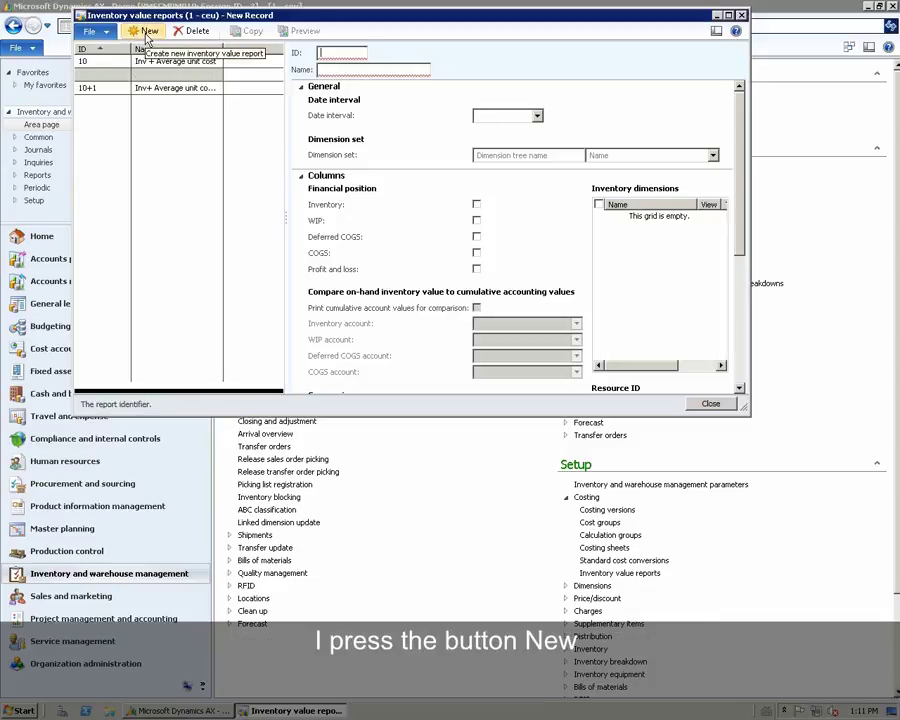
text(20)
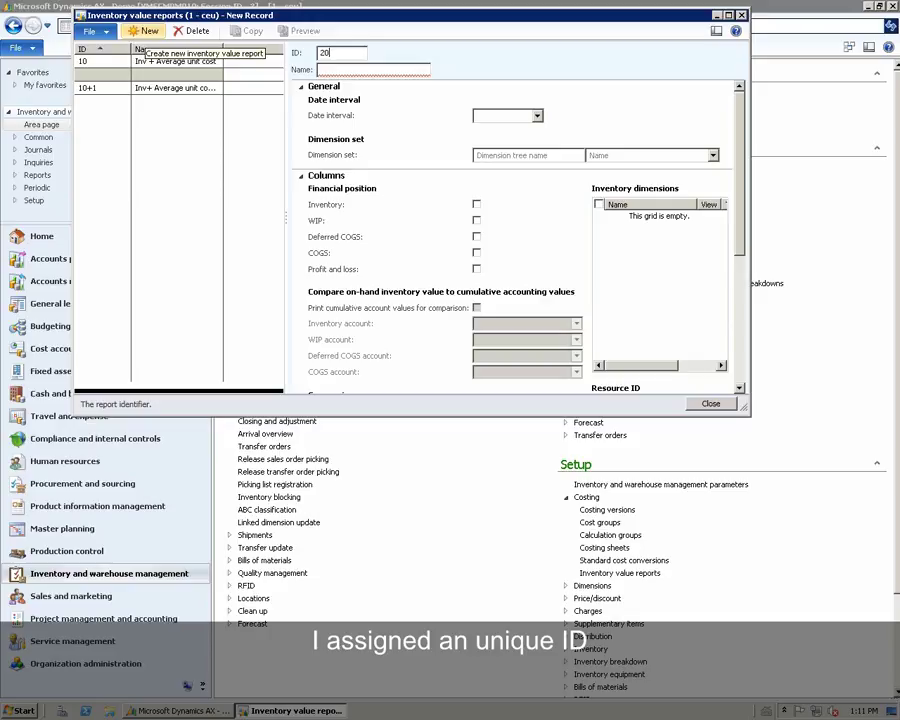
key(Tab)
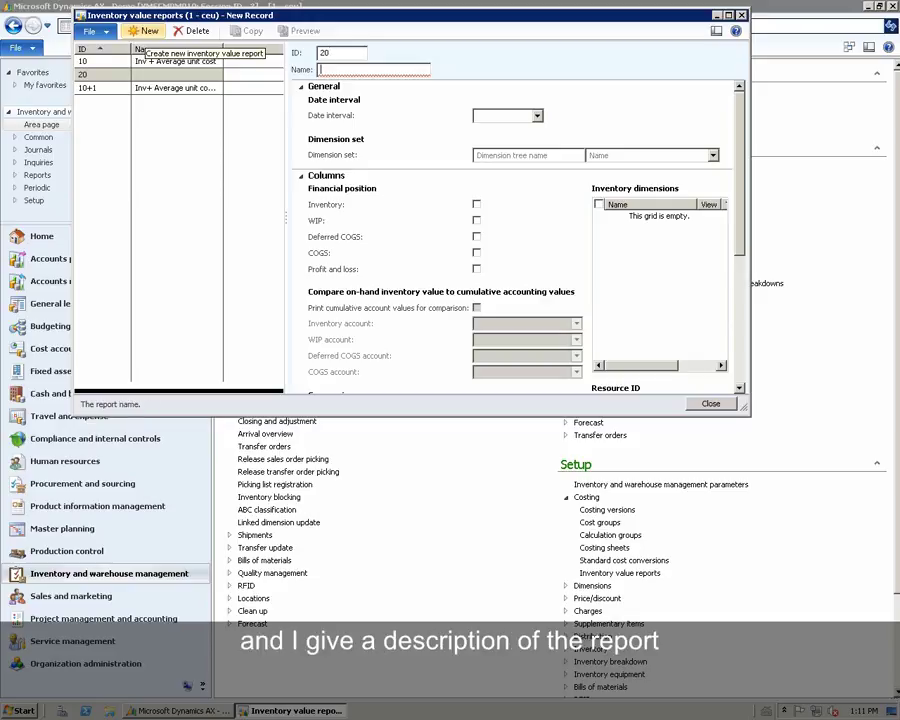
text(IN)
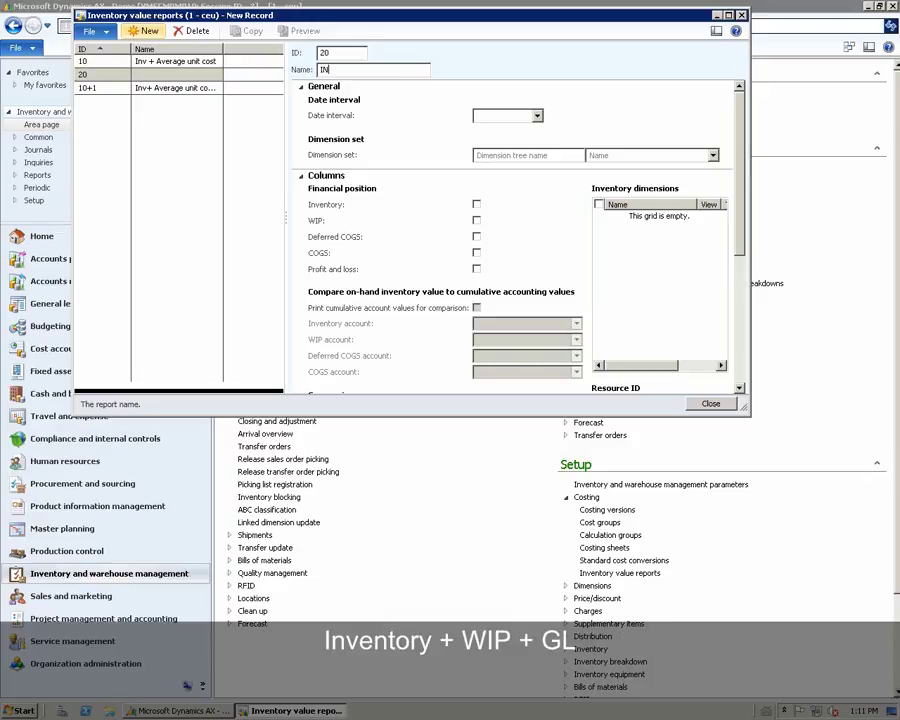
text(V+WIP+GL)
key(Return)
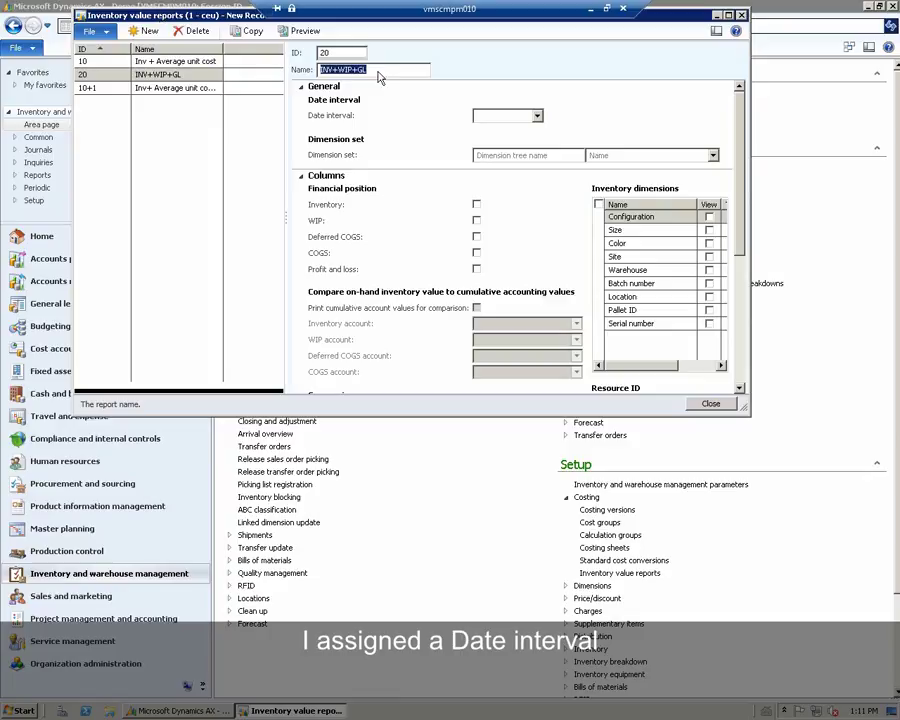
Set configuration 20's date interval to CP and its dimension set to ACC (Ledger account)
click(537, 115)
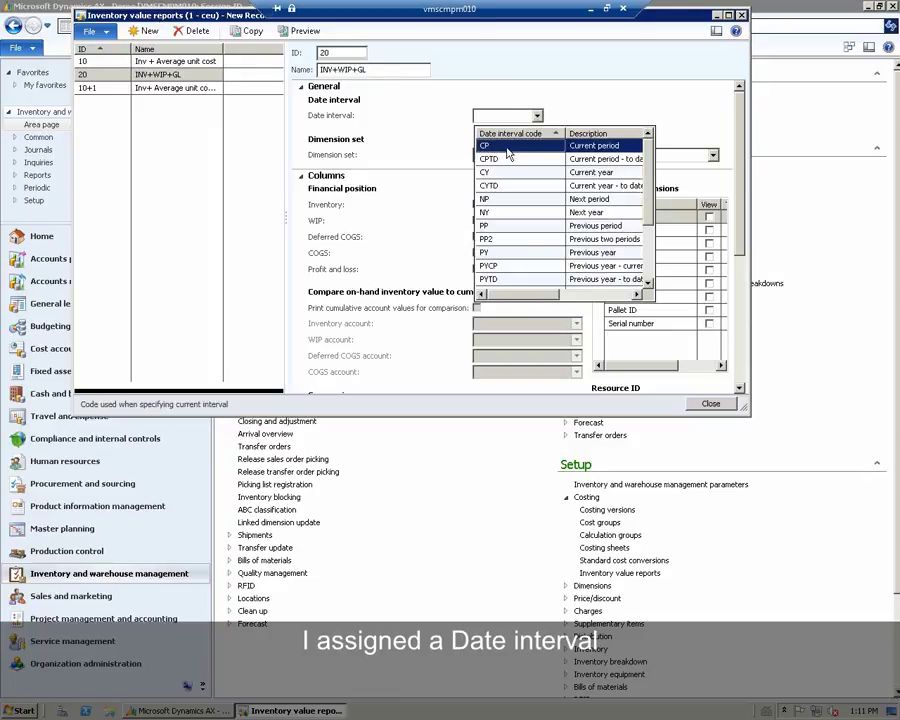
click(508, 148)
drag(745, 410, 836, 652)
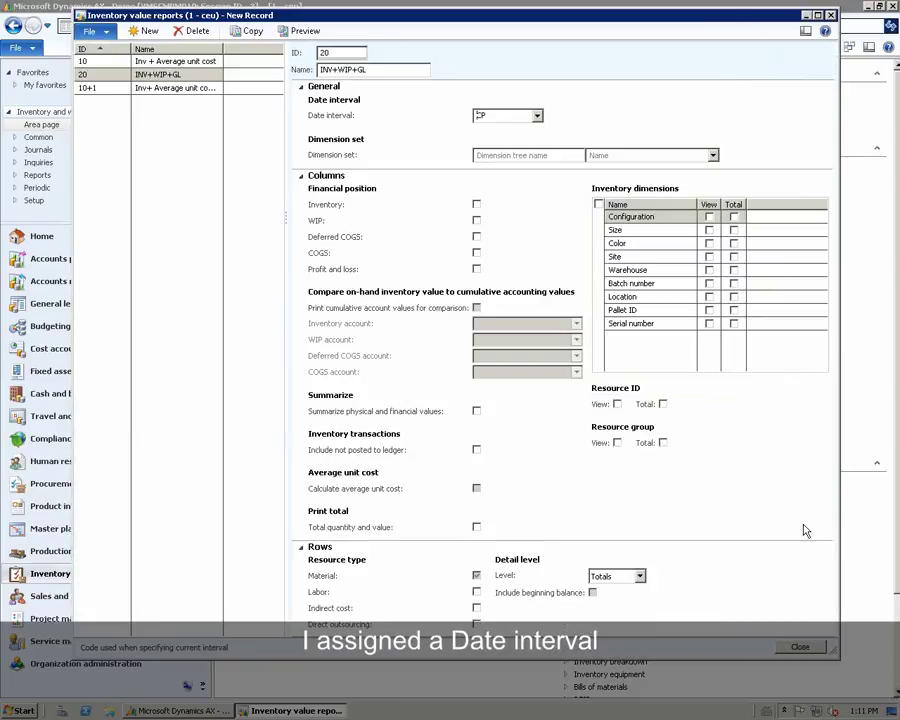
click(713, 157)
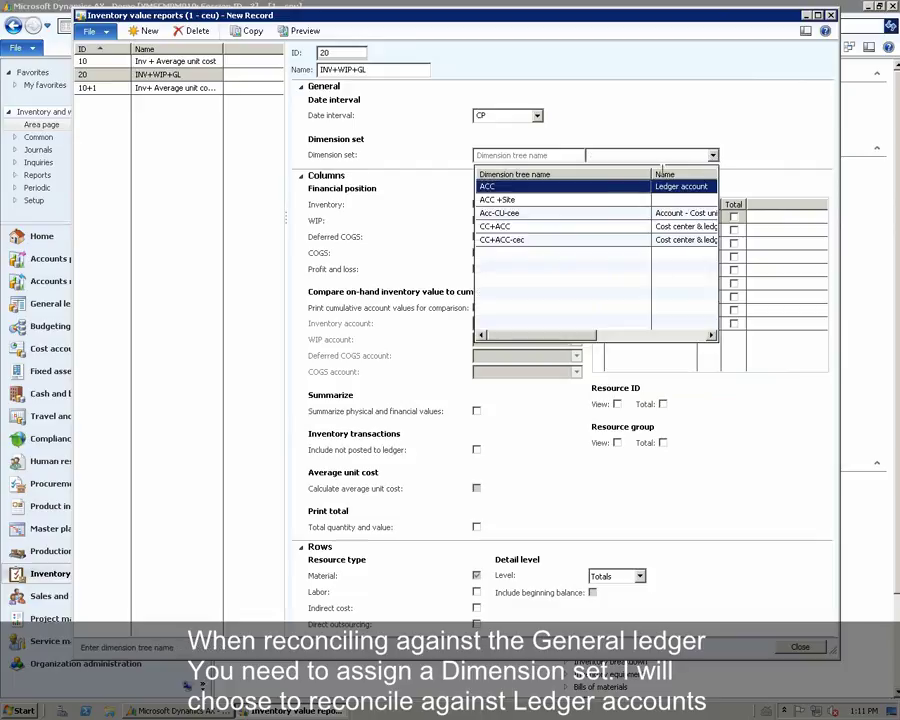
click(540, 188)
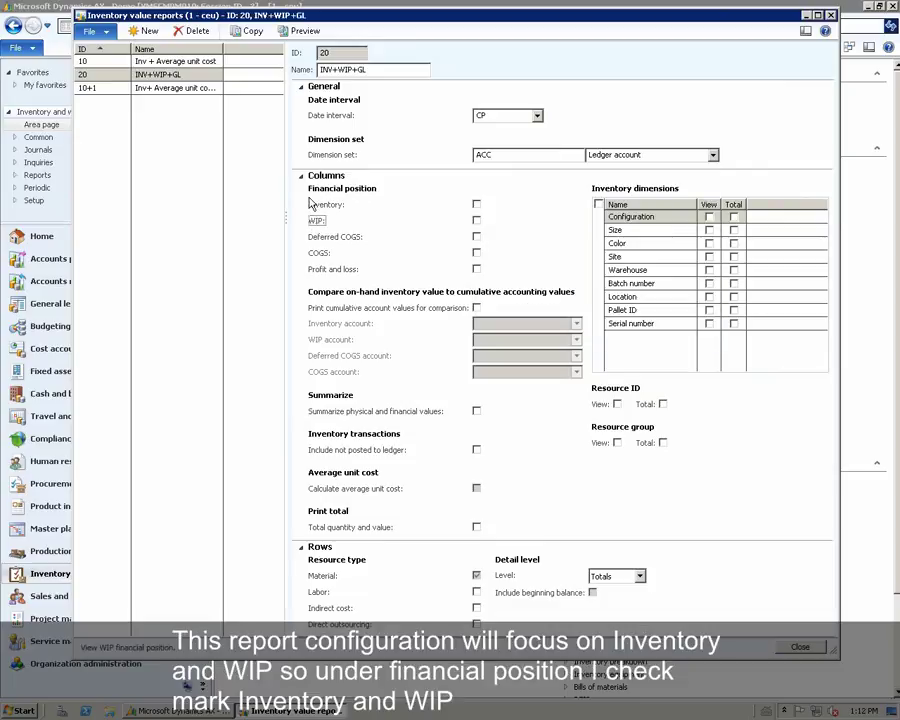
Include the Inventory and WIP financial positions and enable printing of cumulative account values for comparison
click(476, 204)
click(476, 221)
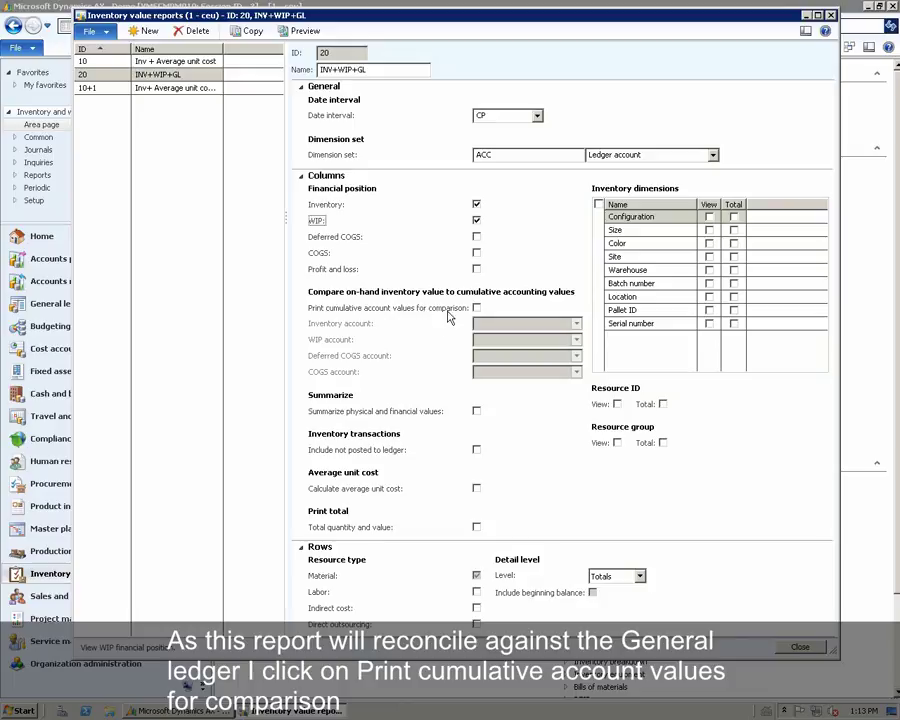
click(477, 308)
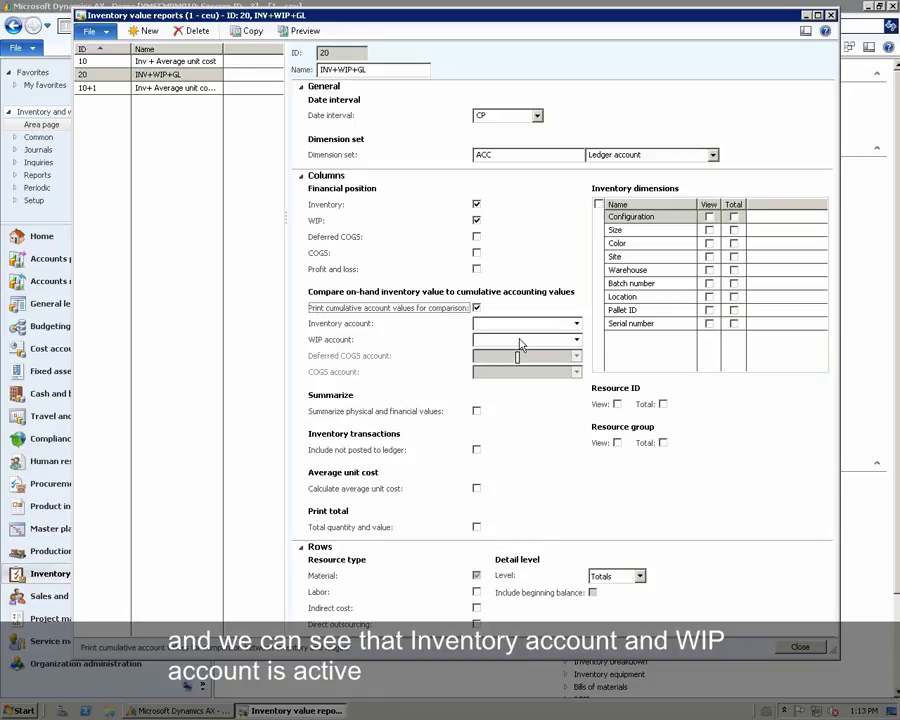
Assign ledger account 009 (Total On-hand inventory) as the inventory account and 019 (Total WIP inventory) as the WIP account
click(577, 325)
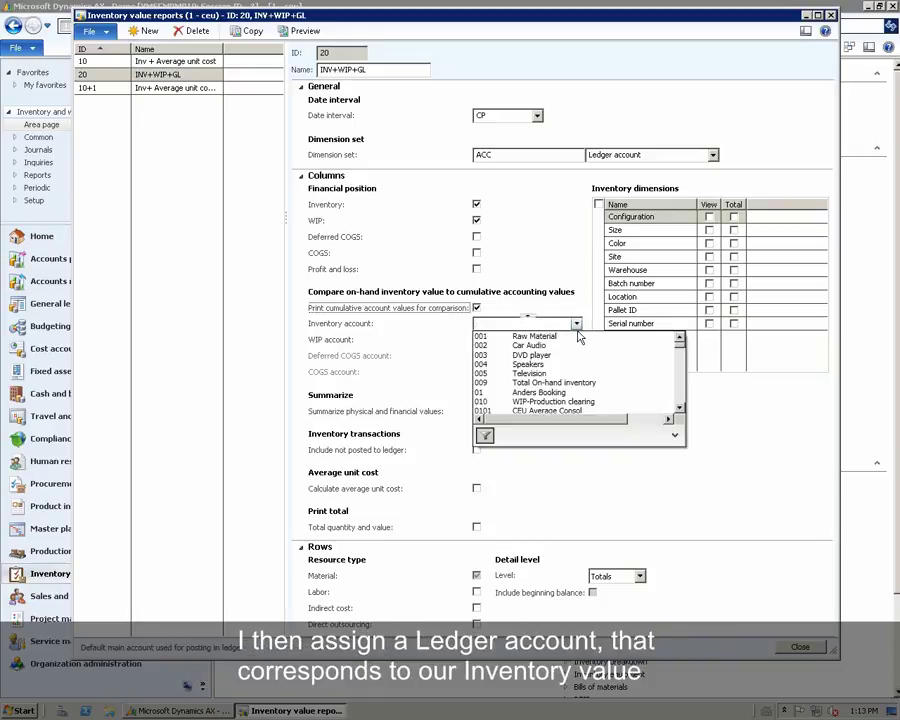
click(617, 387)
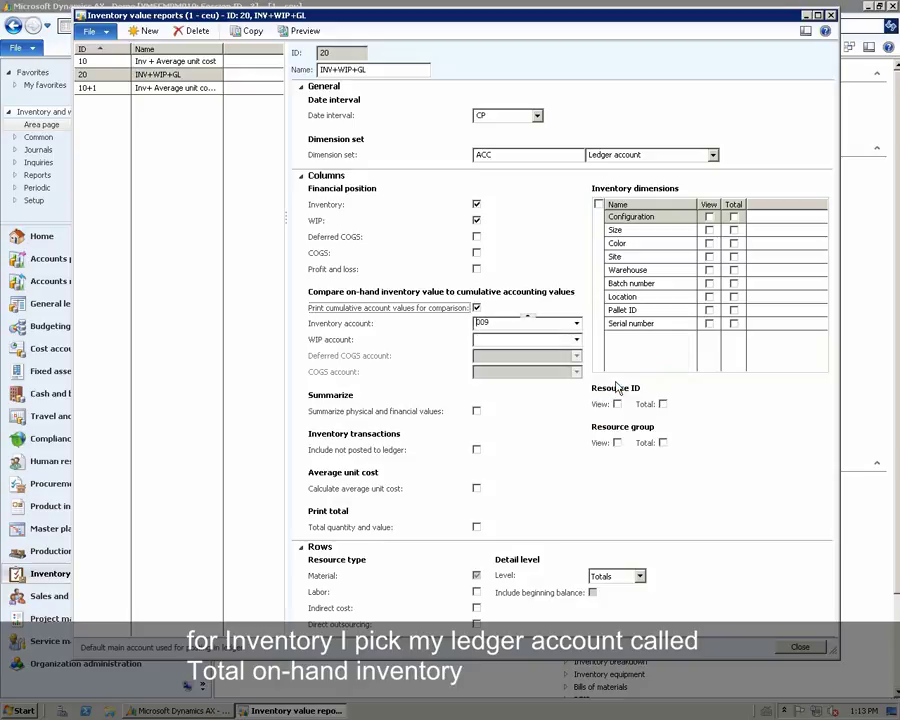
click(577, 341)
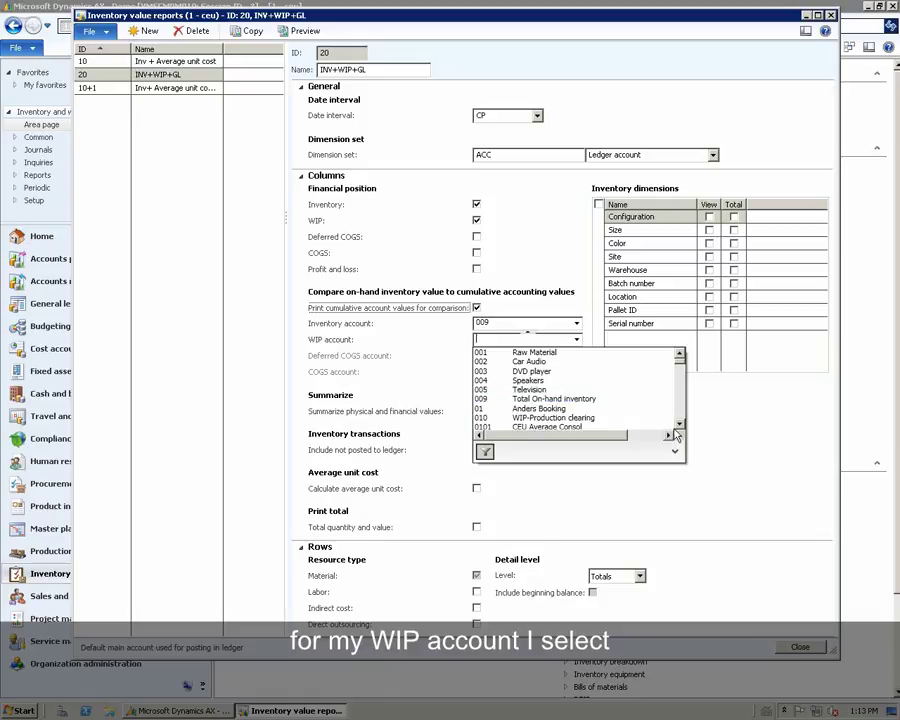
scroll(679, 425, down, 3)
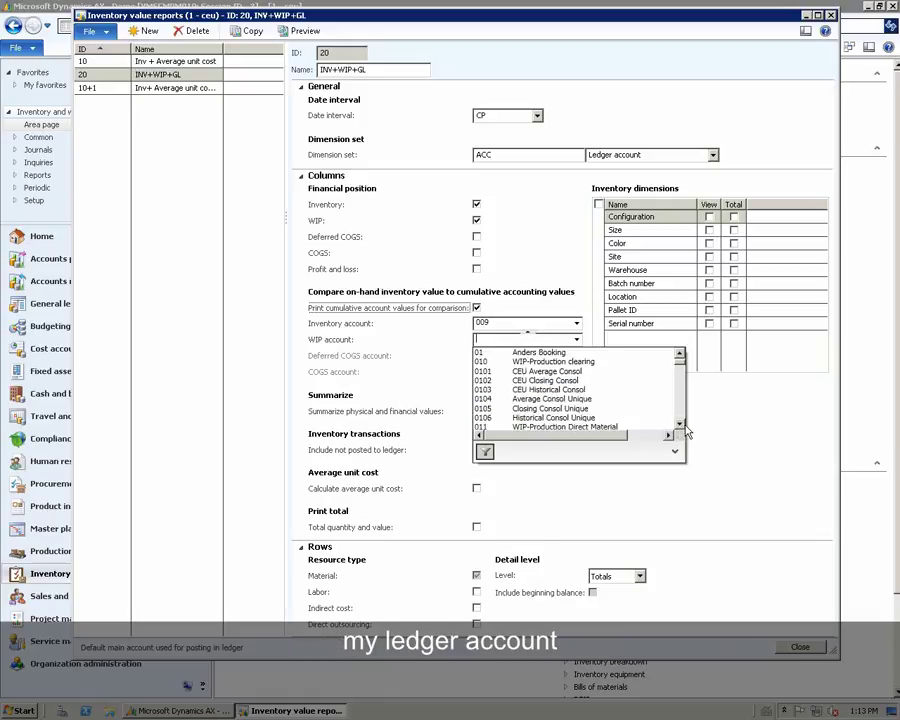
scroll(686, 427, down, 2)
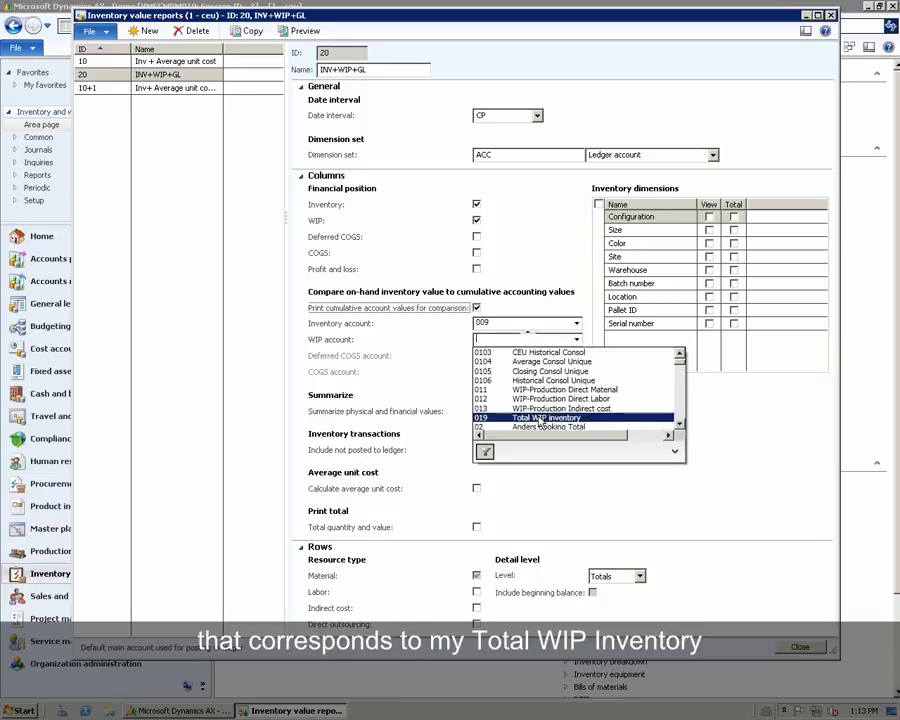
click(539, 420)
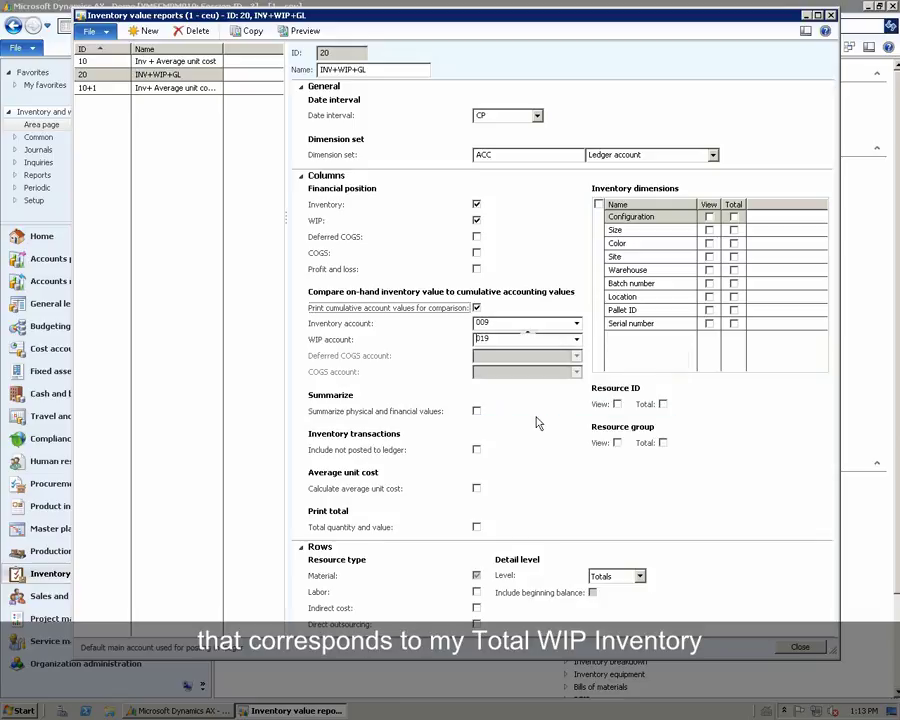
Enable summarizing of physical and financial values and viewing of the resource group
click(324, 406)
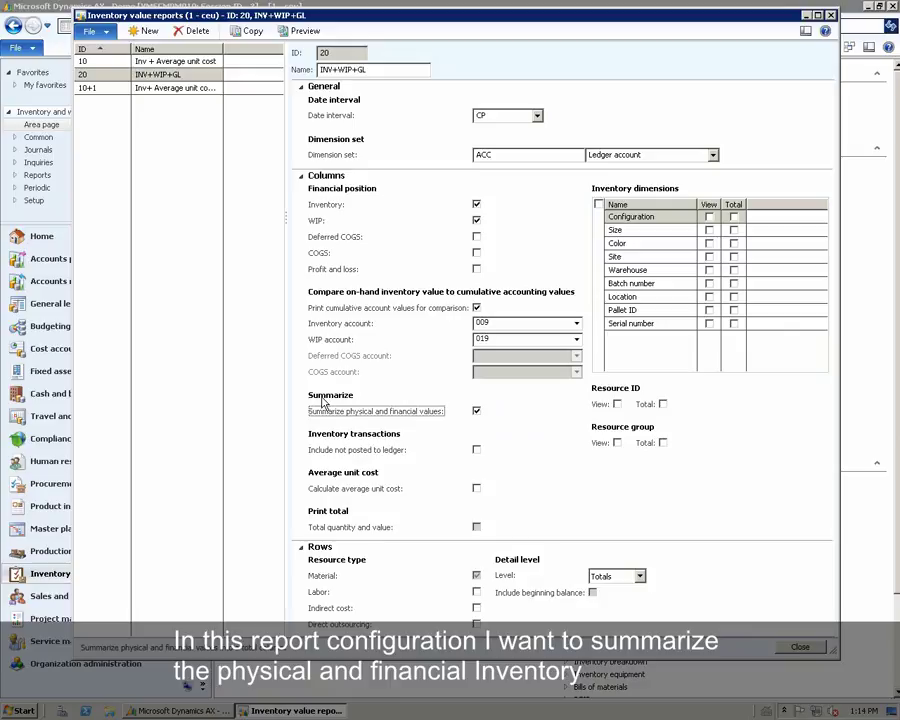
click(476, 410)
click(476, 410)
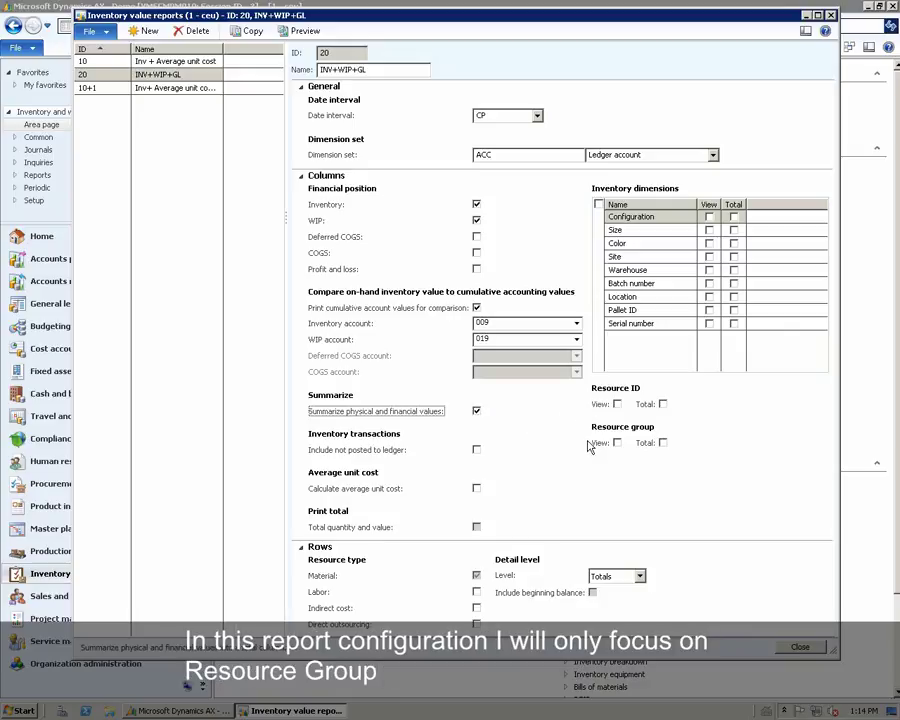
click(617, 443)
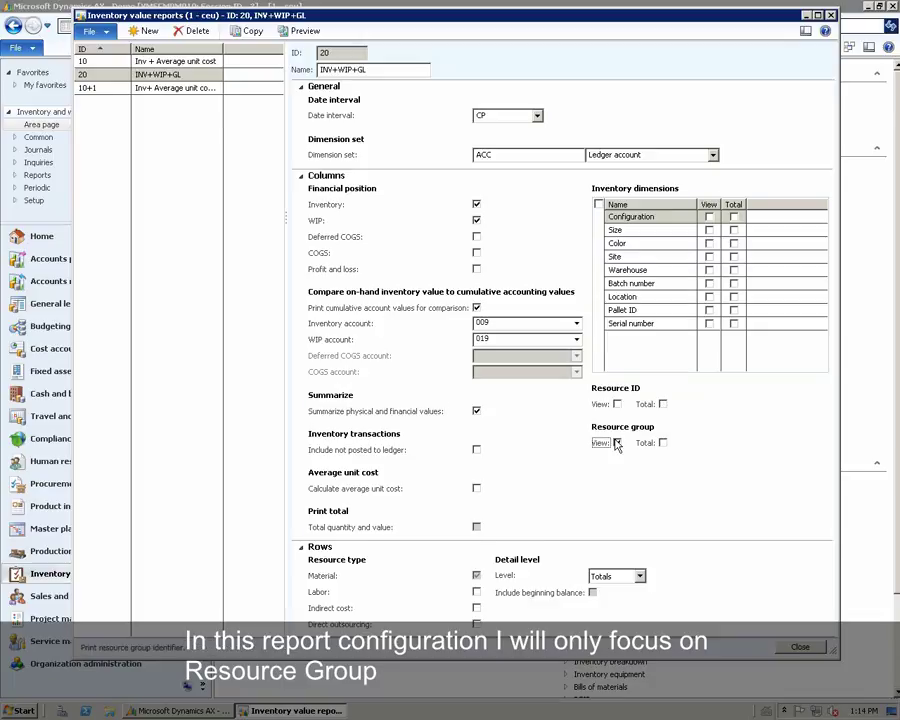
click(617, 443)
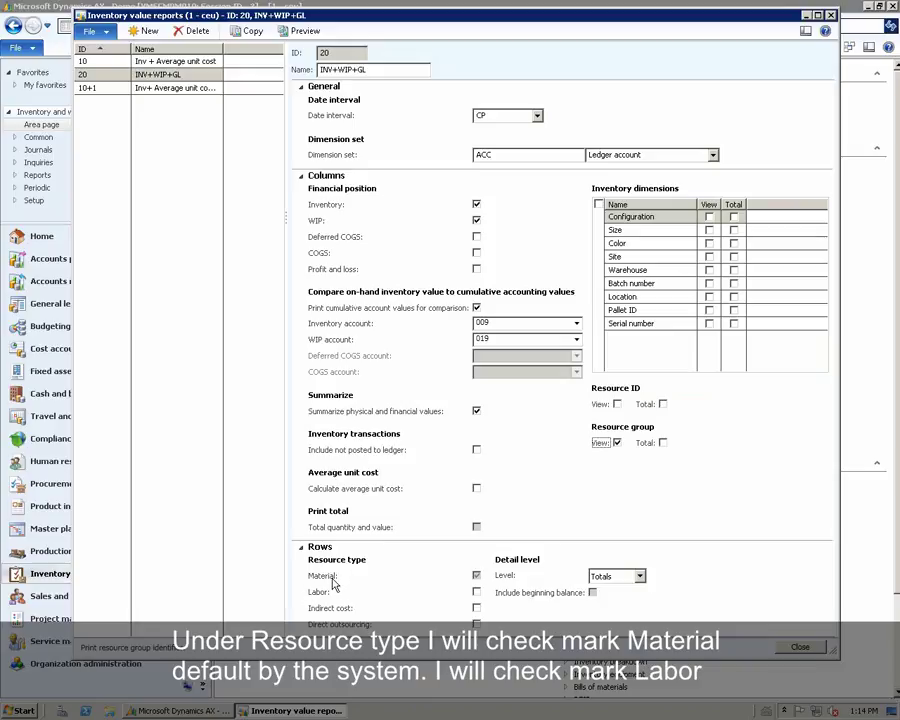
Include the Labor, Indirect cost and Direct outsourcing resource types in the rows, and close the report configuration
click(476, 592)
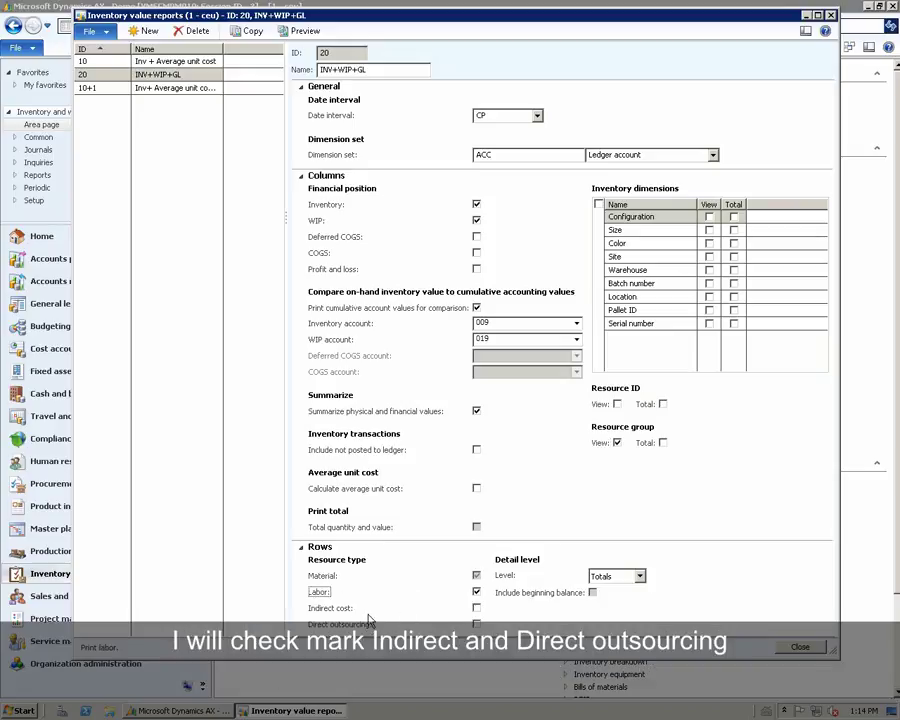
click(476, 607)
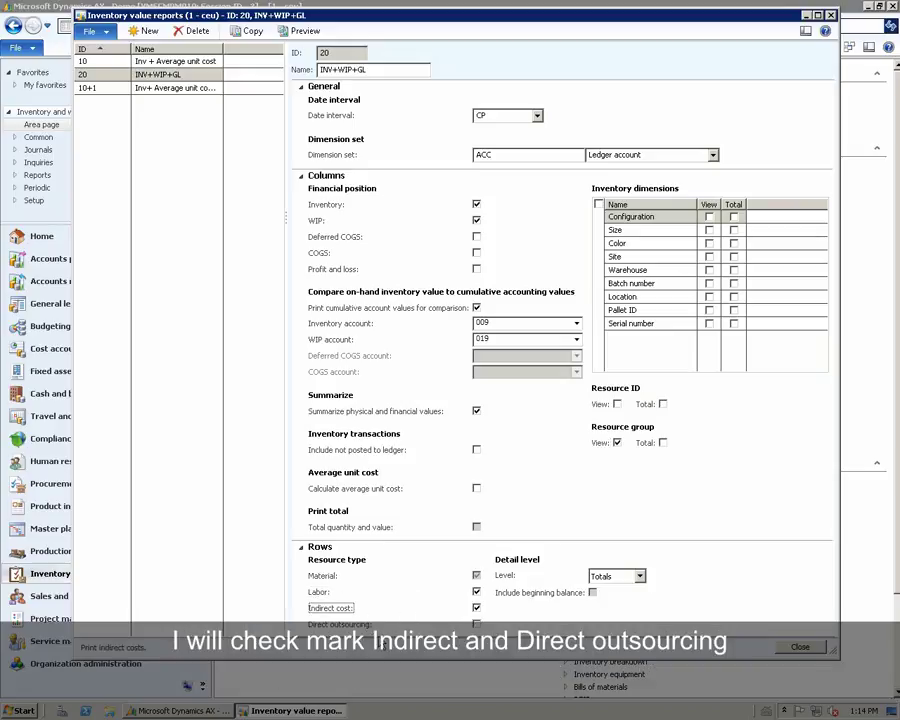
click(477, 624)
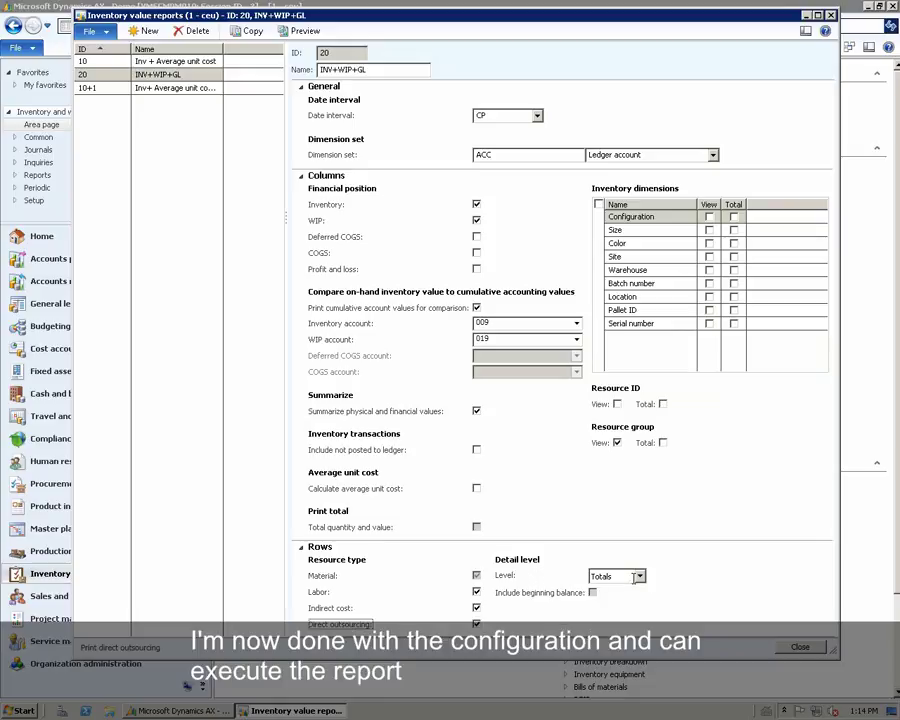
click(801, 648)
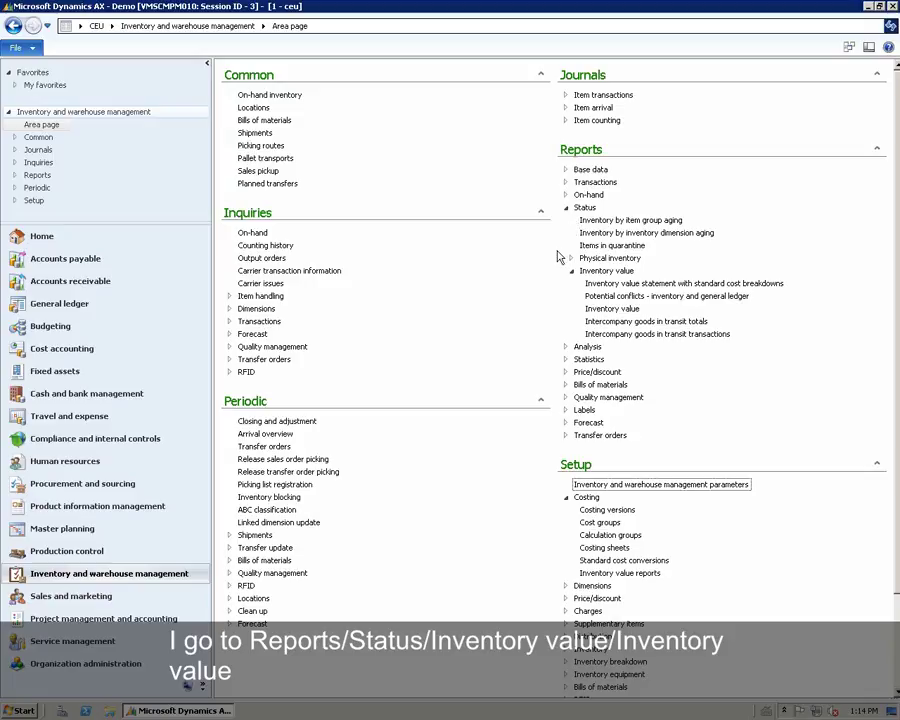
Run the Inventory value report from the Status reports with report ID 20, and close the finished report
click(601, 311)
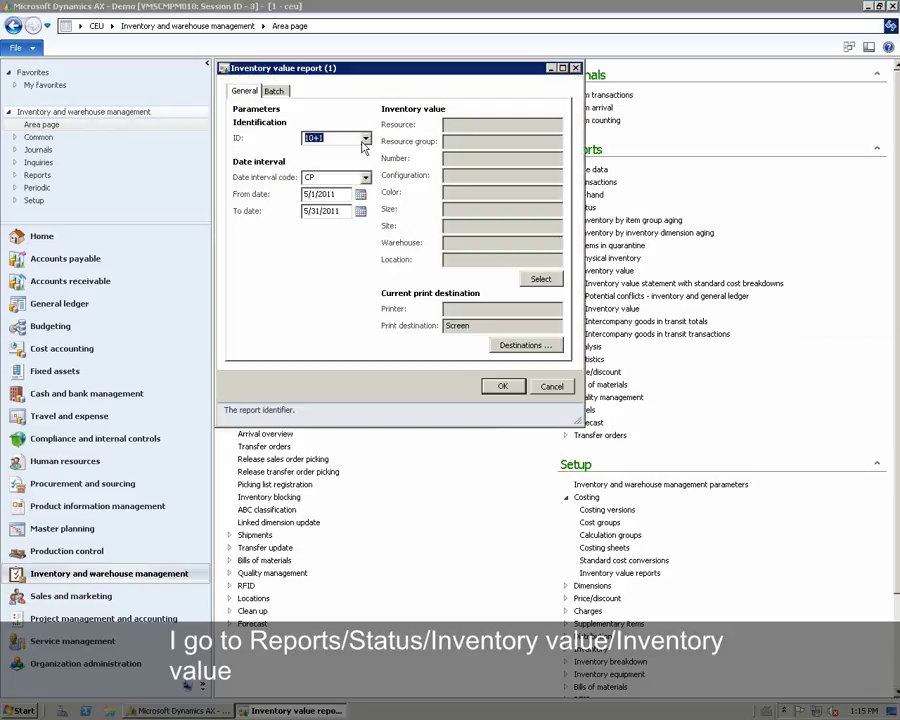
click(365, 140)
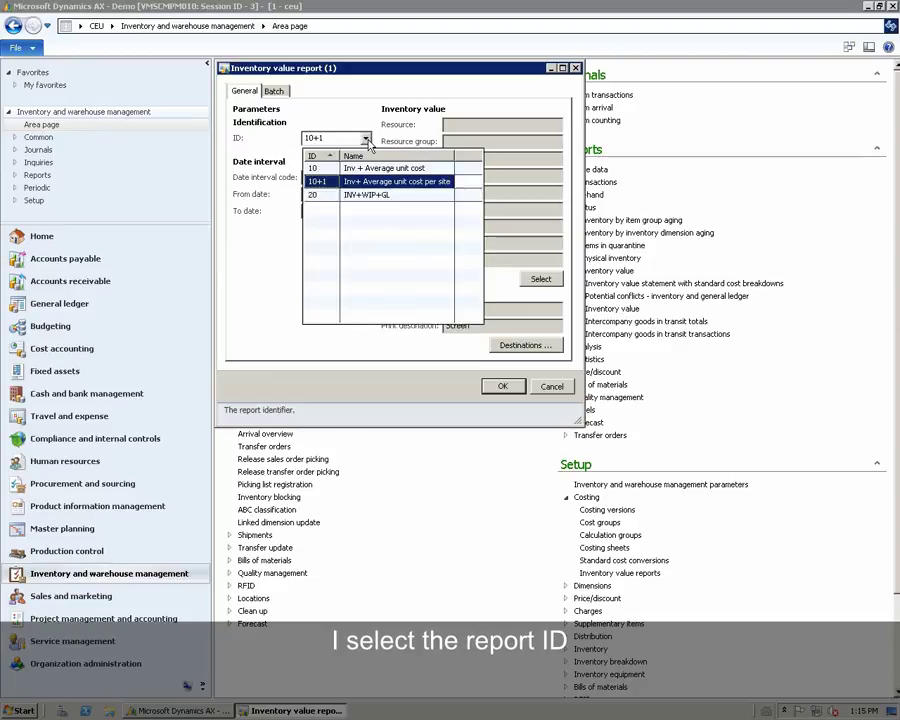
click(334, 195)
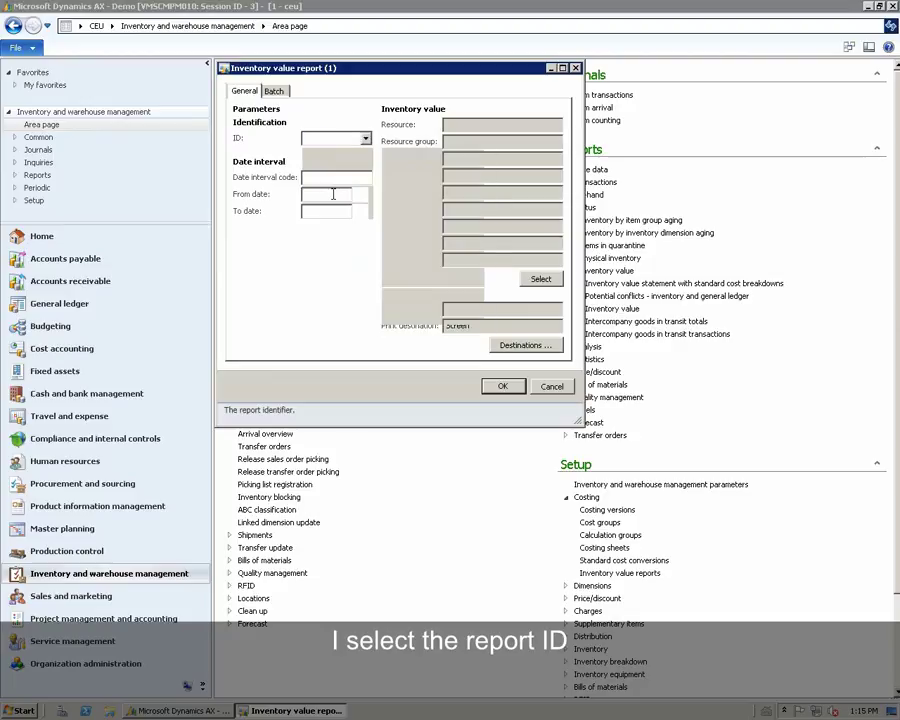
click(507, 391)
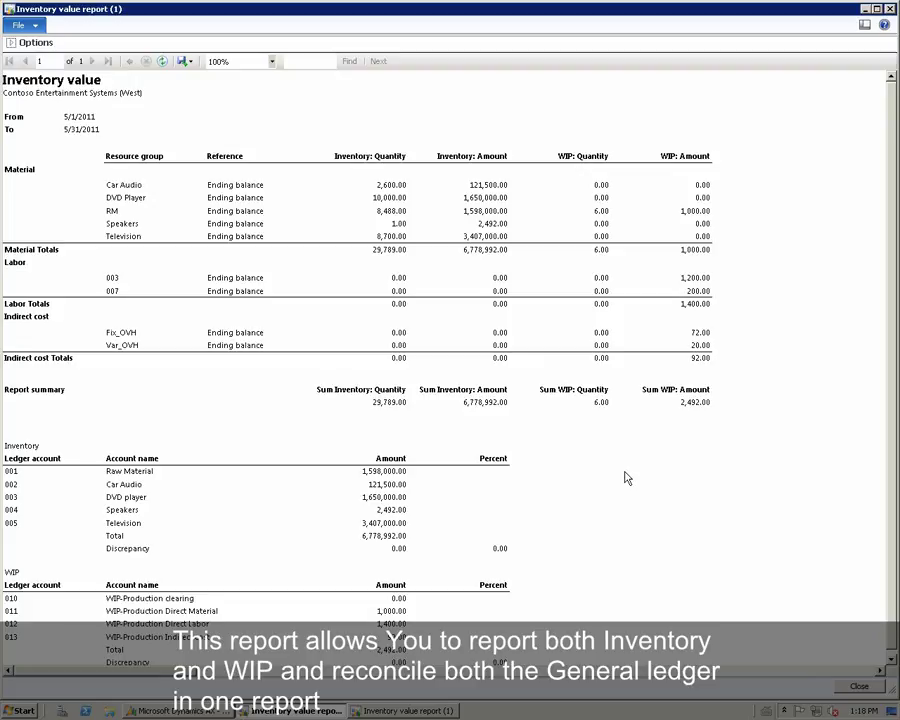
click(859, 686)
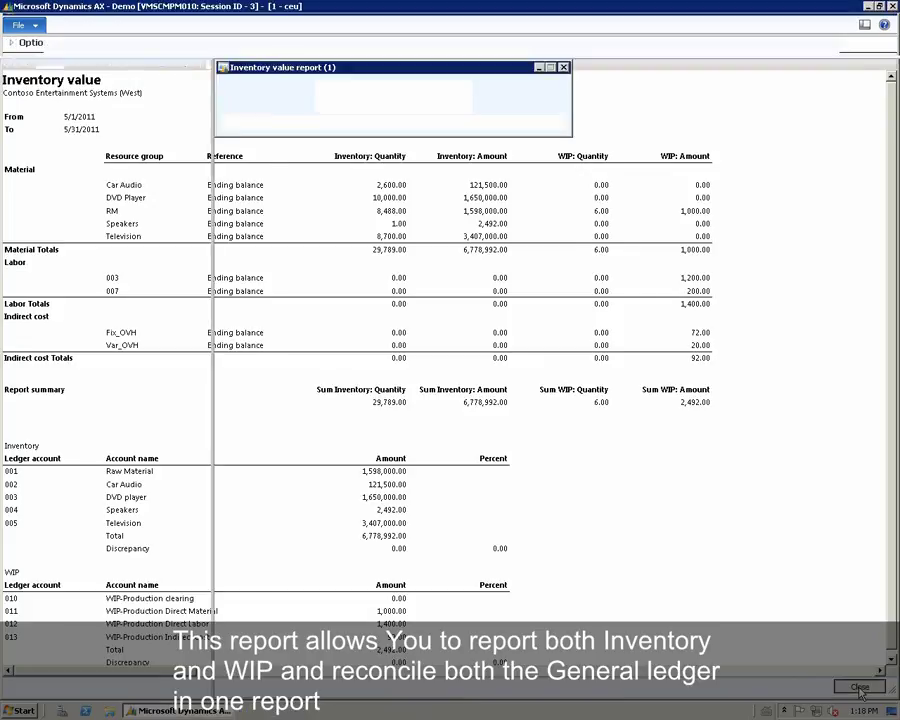